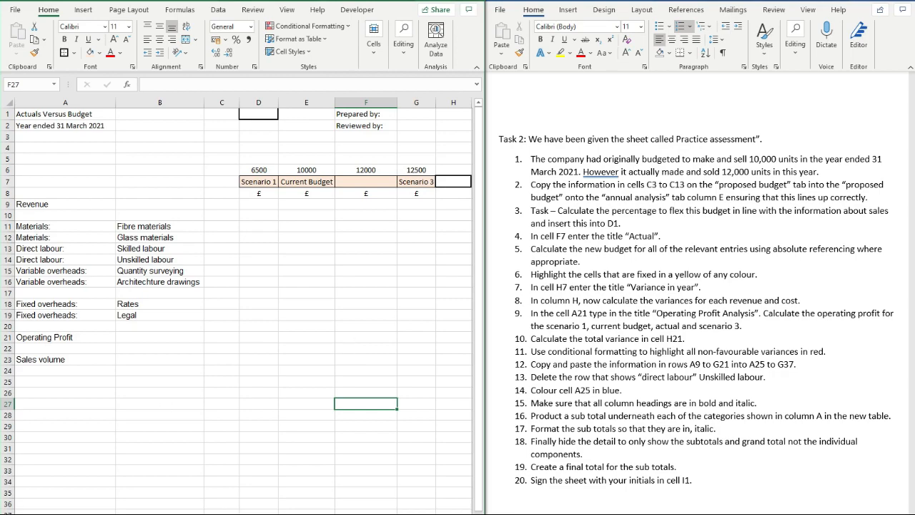
- Look over the Proposed Budget and Annual Analysis sheets and the Word task list
{"action": "left_click", "coordinate": [253, 514]}
{"action": "left_click", "coordinate": [256, 509]}
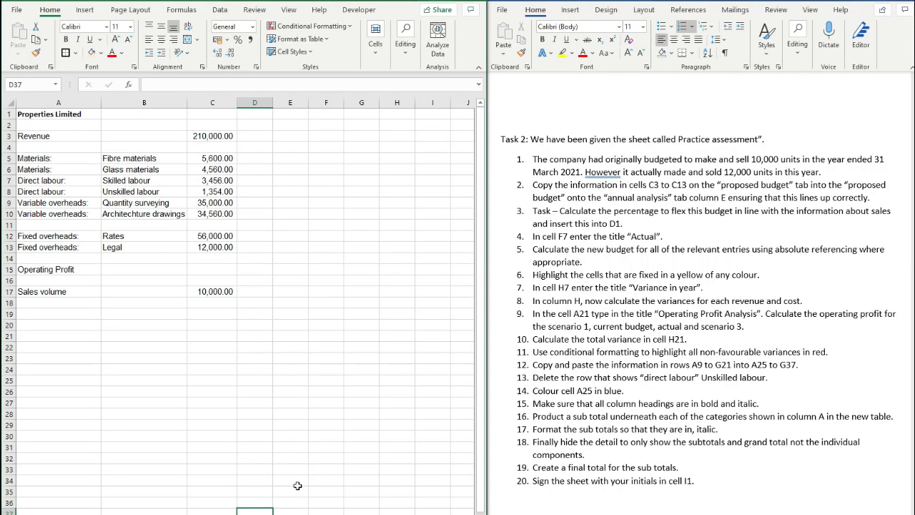
{"action": "left_click", "coordinate": [157, 505]}
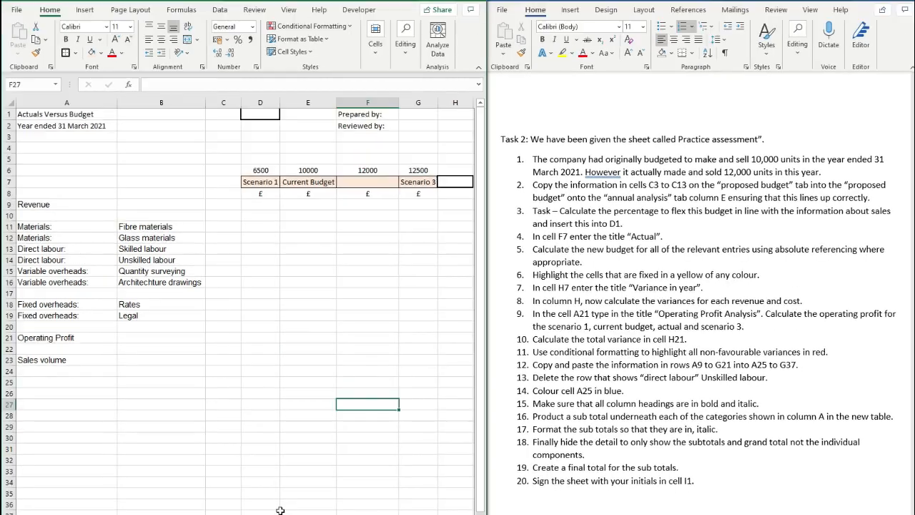
{"action": "left_click", "coordinate": [280, 511]}
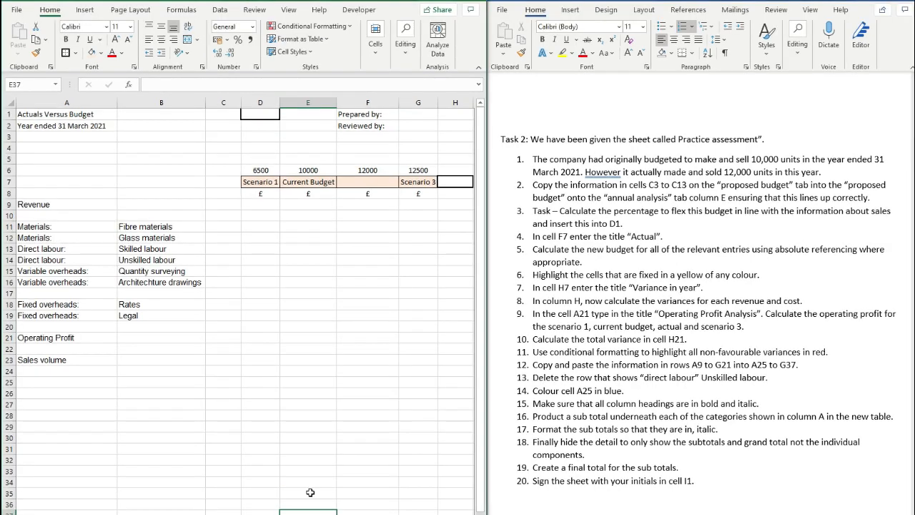
{"action": "left_click", "coordinate": [671, 247]}
{"action": "left_click", "coordinate": [314, 292]}
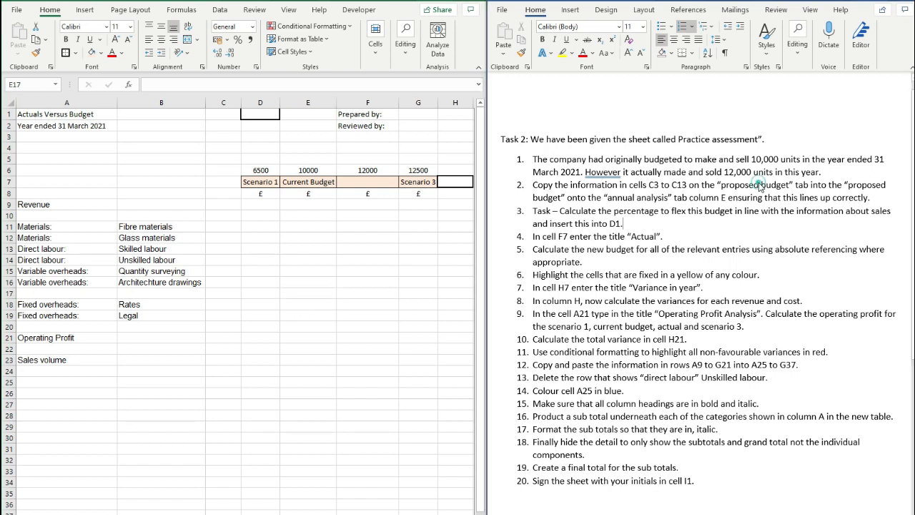
- Shade task 1 light green in the Word instructions to mark it done
{"action": "left_click_drag", "start_coordinate": [829, 173], "coordinate": [535, 161]}
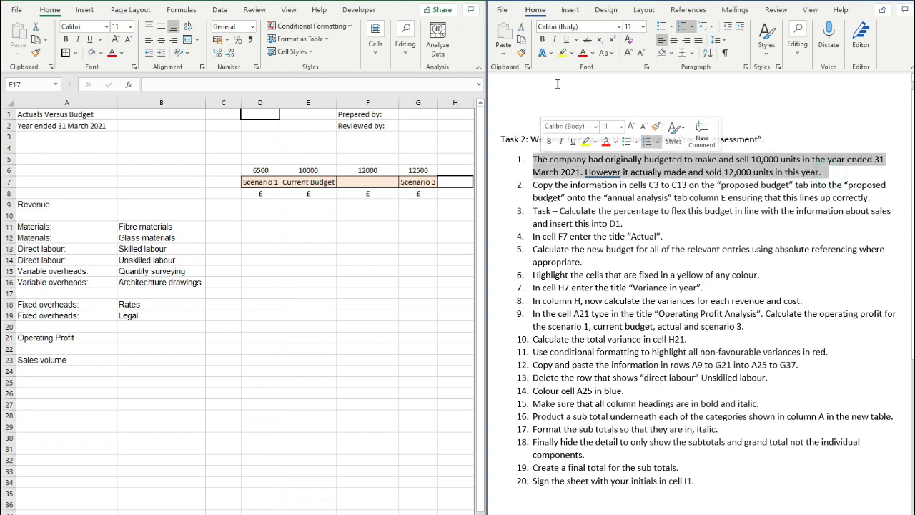
{"action": "left_click", "coordinate": [671, 53]}
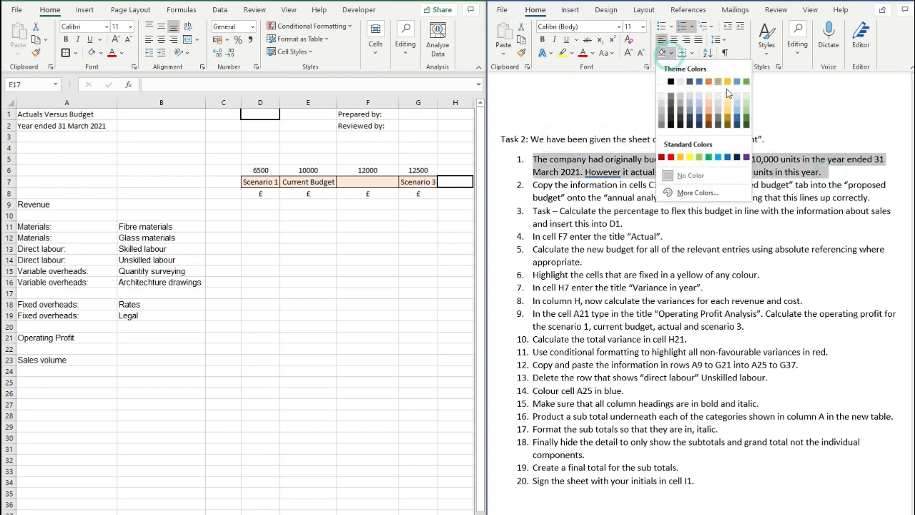
{"action": "left_click", "coordinate": [747, 101]}
{"action": "left_click", "coordinate": [561, 184]}
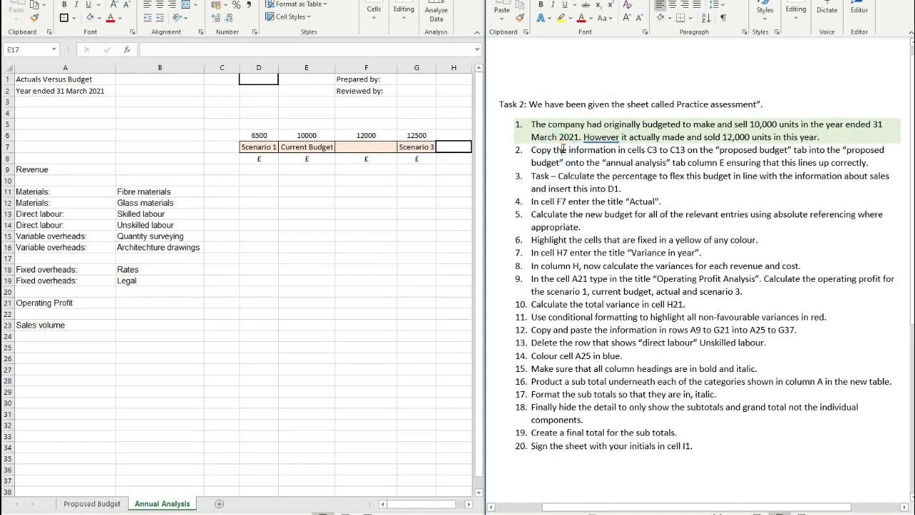
- Copy Proposed Budget C3:C13 and paste it as values into Annual Analysis from E9
{"action": "left_click", "coordinate": [276, 294]}
{"action": "left_click", "coordinate": [283, 324]}
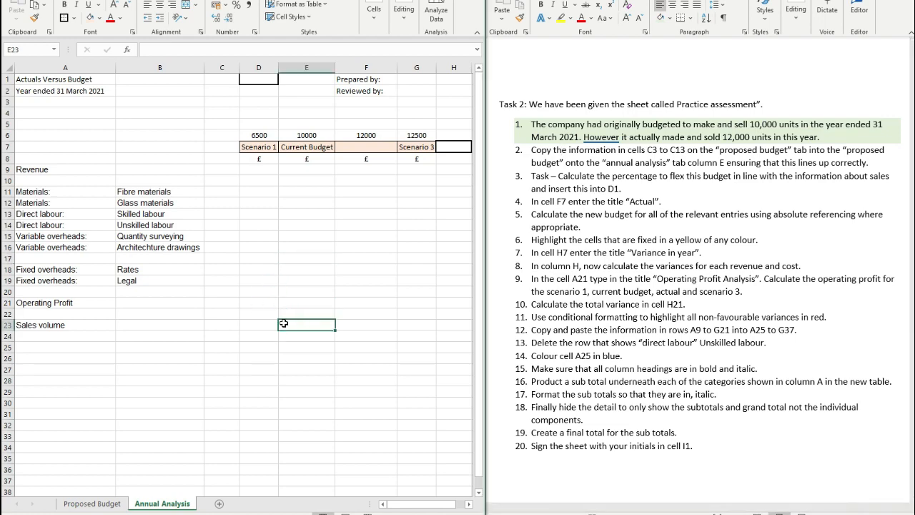
{"action": "left_click", "coordinate": [91, 503]}
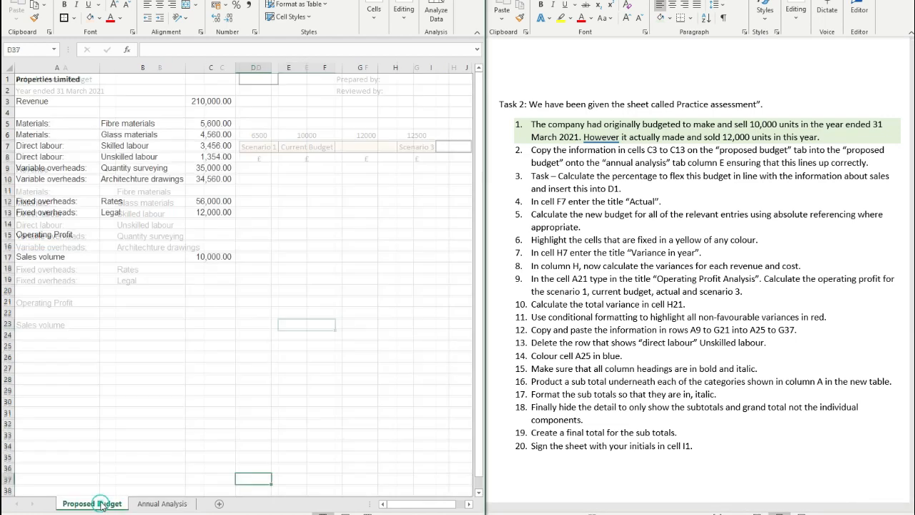
{"action": "left_click_drag", "start_coordinate": [212, 102], "coordinate": [202, 212]}
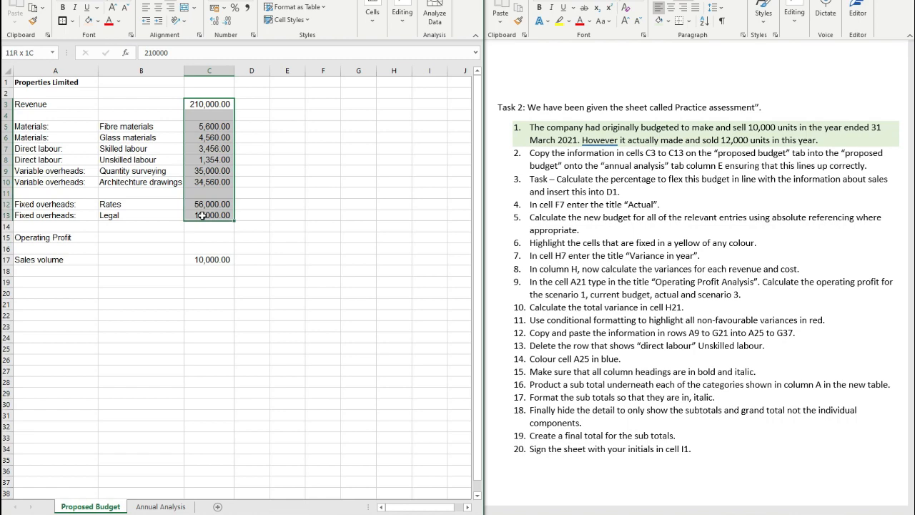
{"action": "right_click", "coordinate": [221, 208]}
{"action": "left_click", "coordinate": [250, 172]}
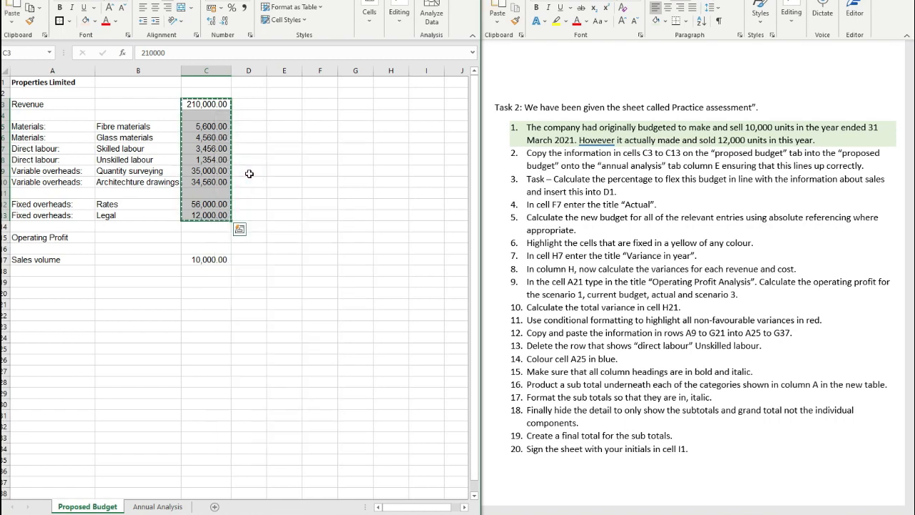
{"action": "left_click", "coordinate": [157, 506]}
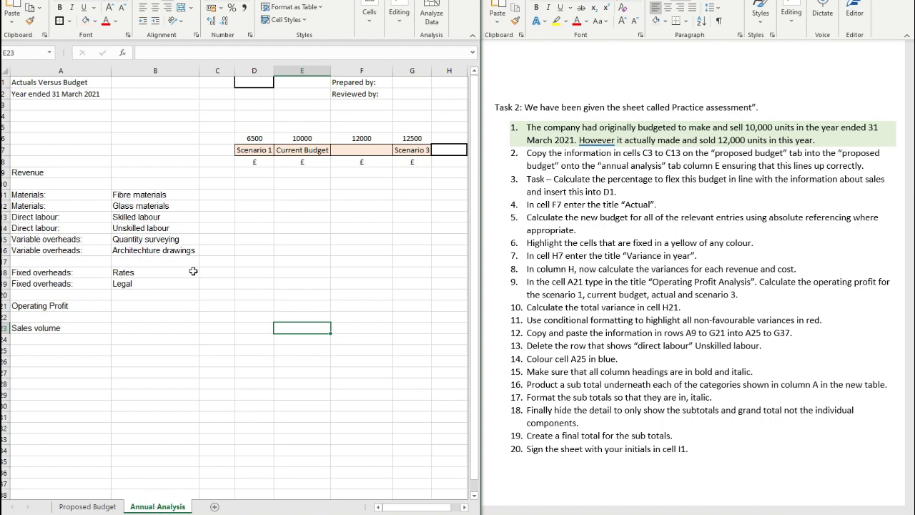
{"action": "left_click", "coordinate": [287, 138]}
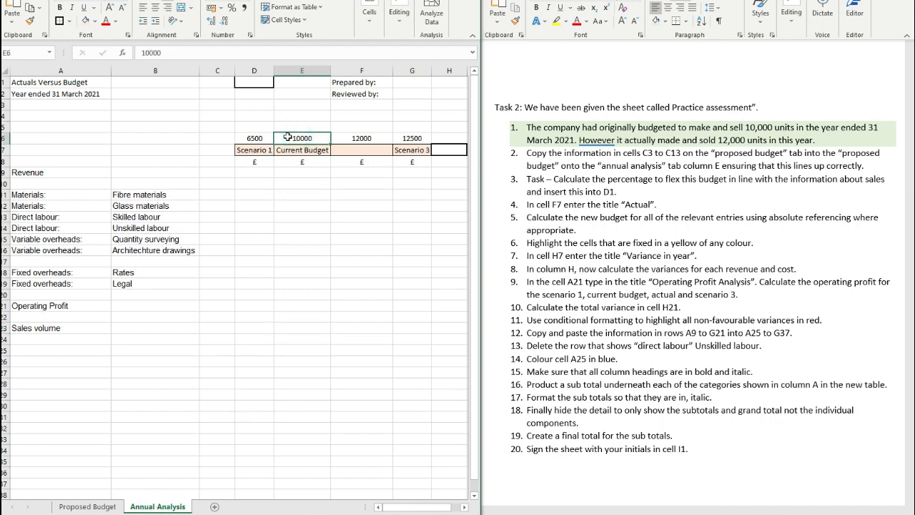
{"action": "left_click_drag", "start_coordinate": [288, 137], "coordinate": [293, 172]}
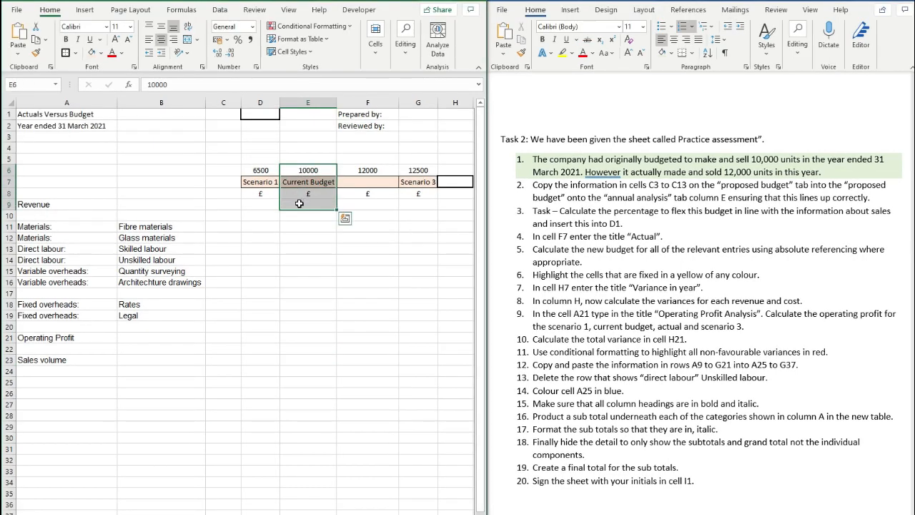
{"action": "right_click", "coordinate": [299, 203]}
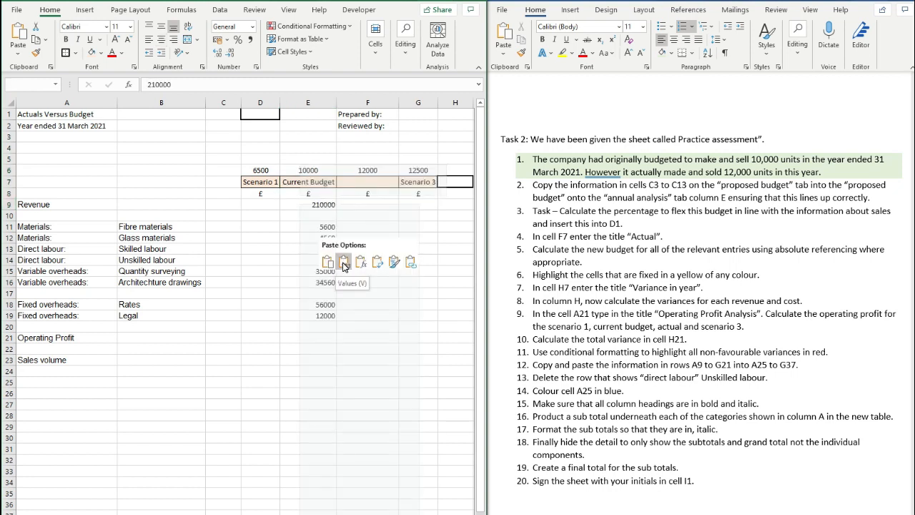
{"action": "left_click", "coordinate": [344, 263]}
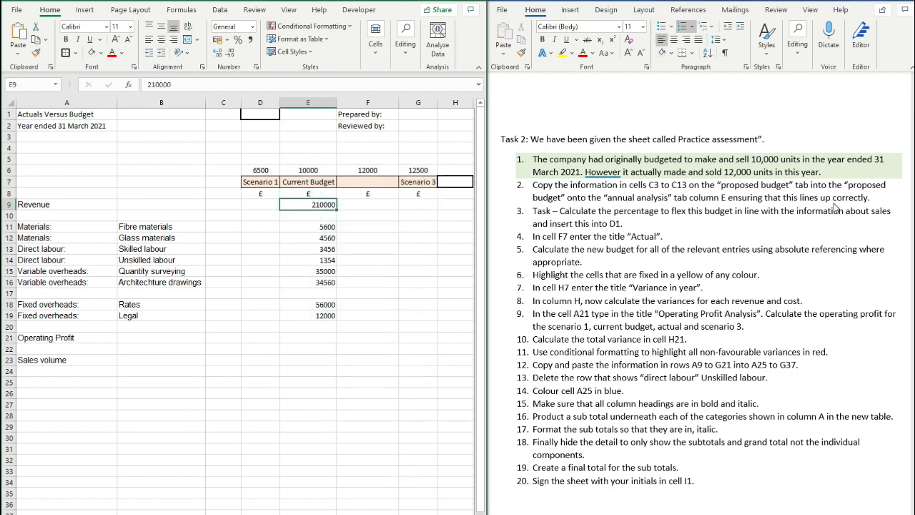
- Check the pasted figures against their labels and shade task 2 green in Word
{"action": "left_click", "coordinate": [836, 207]}
{"action": "left_click_drag", "start_coordinate": [872, 199], "coordinate": [776, 201]}
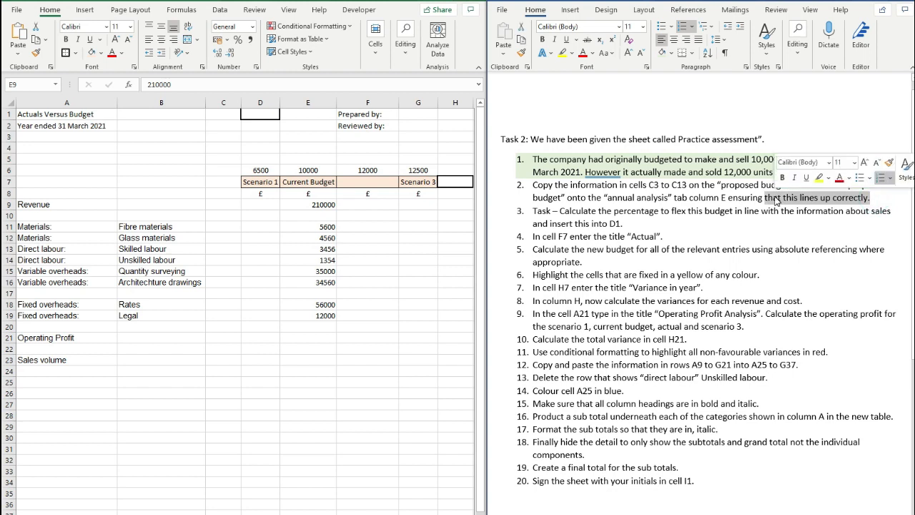
{"action": "left_click", "coordinate": [777, 201]}
{"action": "left_click", "coordinate": [261, 216]}
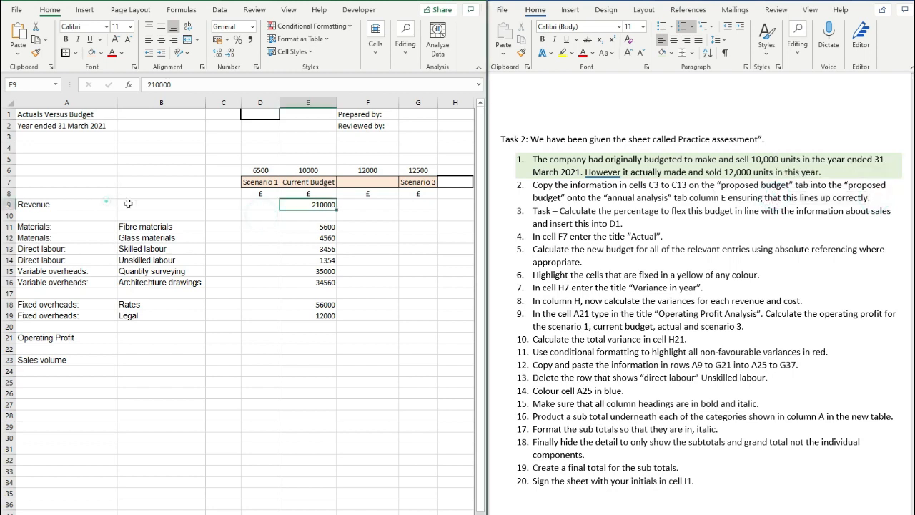
{"action": "left_click_drag", "start_coordinate": [73, 205], "coordinate": [328, 317]}
{"action": "left_click", "coordinate": [328, 317]}
{"action": "left_click", "coordinate": [687, 206]}
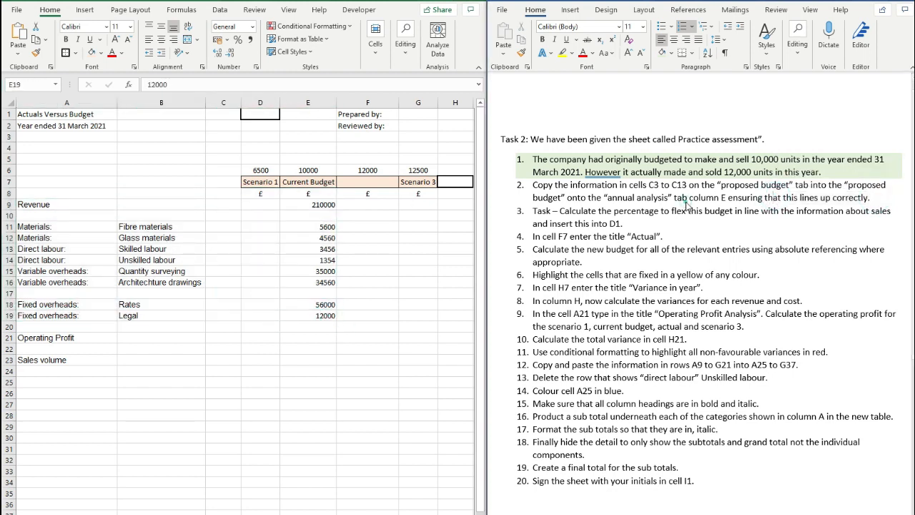
{"action": "left_click_drag", "start_coordinate": [874, 198], "coordinate": [534, 185]}
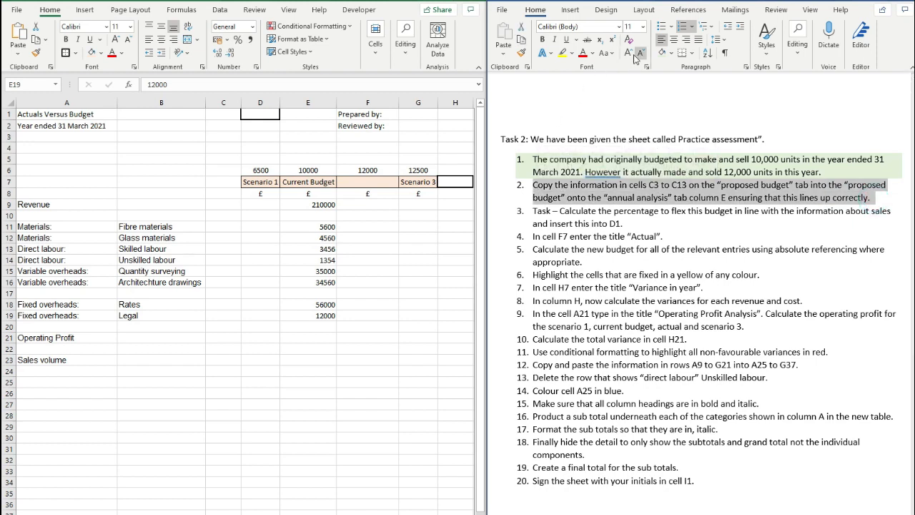
{"action": "left_click", "coordinate": [663, 52]}
{"action": "left_click", "coordinate": [597, 237]}
{"action": "left_click", "coordinate": [404, 249]}
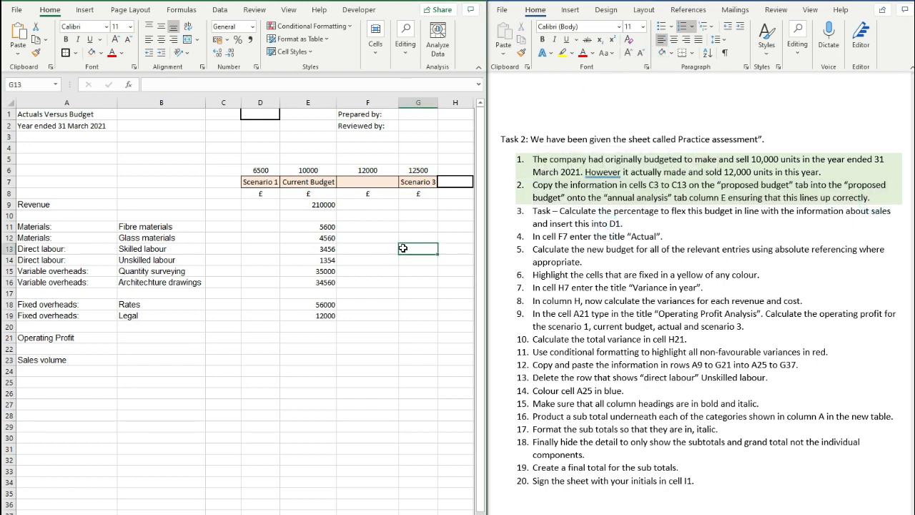
- Enter =12000/10000 in D1 and apply Percent Style so it shows 120%
{"action": "left_click", "coordinate": [262, 113]}
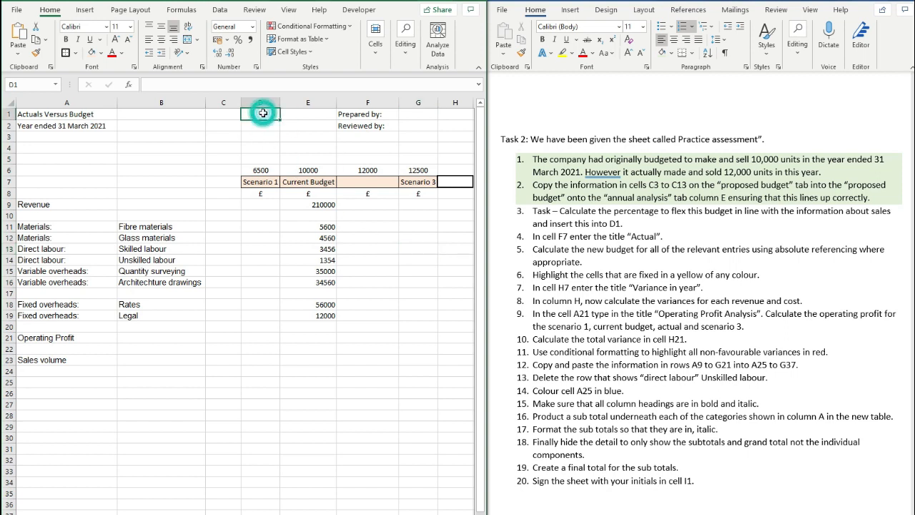
{"action": "type", "text": "="}
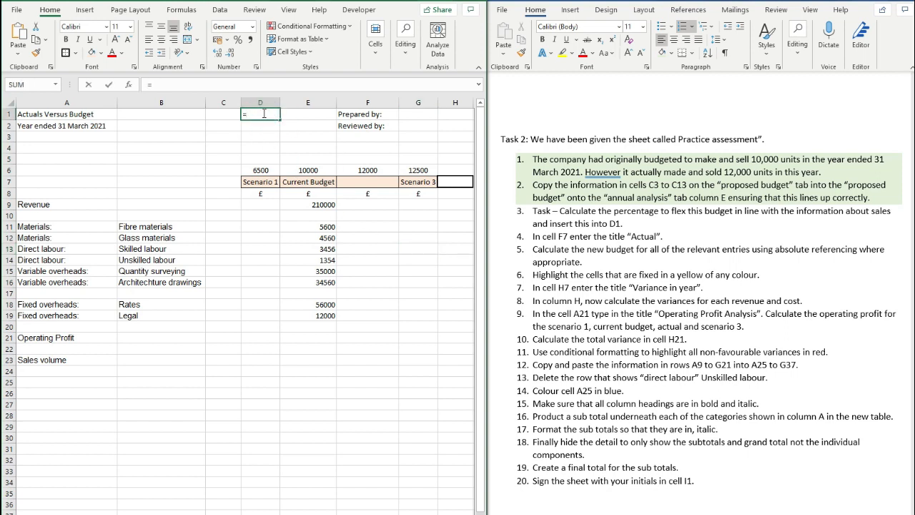
{"action": "type", "text": "10000/12000"}
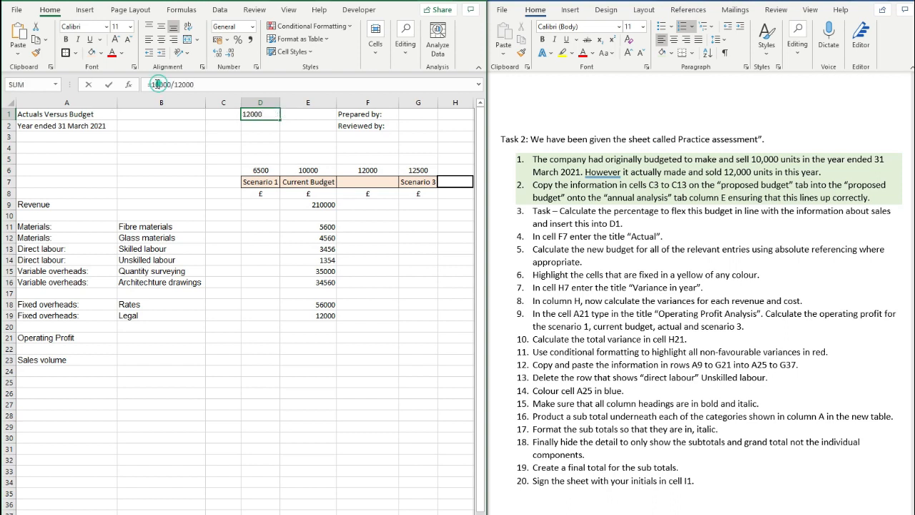
{"action": "left_click_drag", "start_coordinate": [160, 83], "coordinate": [153, 84]}
{"action": "type", "text": "2000/1"}
{"action": "left_click", "coordinate": [178, 84]}
{"action": "key", "text": "BackSpace"}
{"action": "type", "text": "0"}
{"action": "key", "text": "Return"}
{"action": "left_click", "coordinate": [267, 112]}
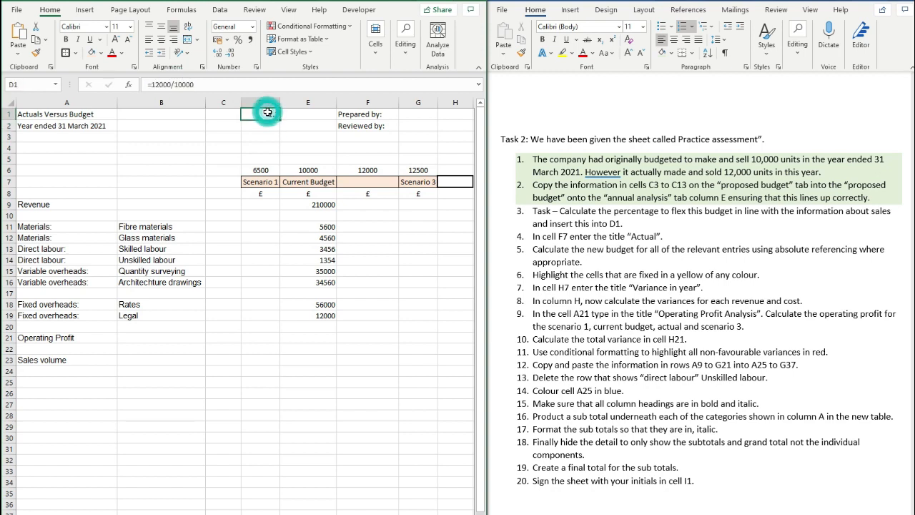
{"action": "left_click", "coordinate": [237, 41]}
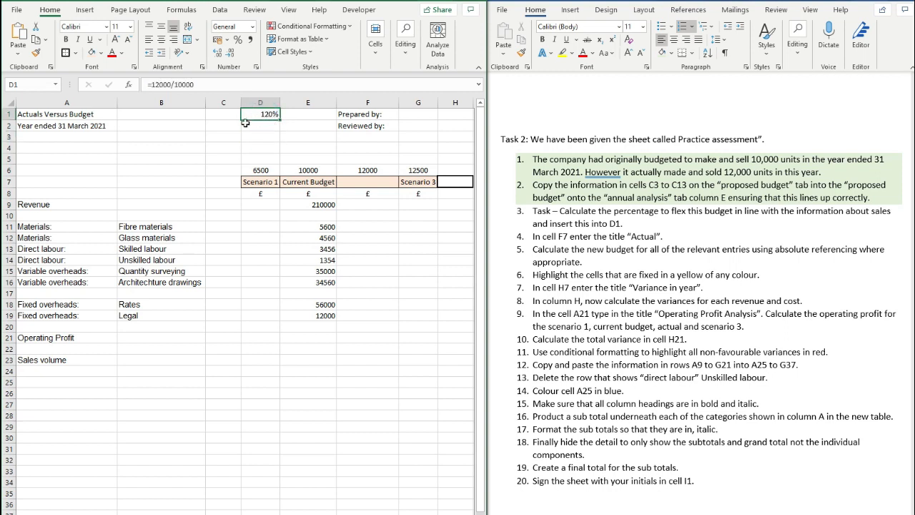
- Shade task 3 green in the Word instructions to mark it done
{"action": "left_click", "coordinate": [608, 223]}
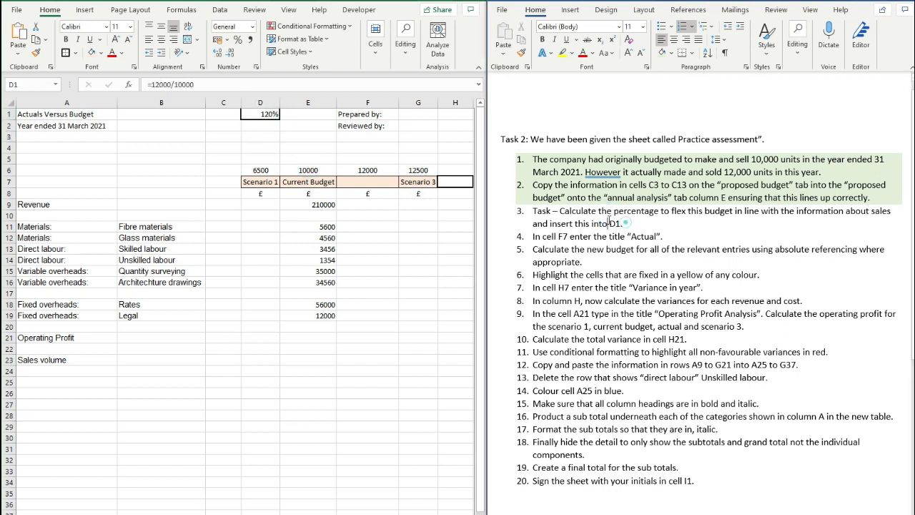
{"action": "triple_click", "coordinate": [609, 223]}
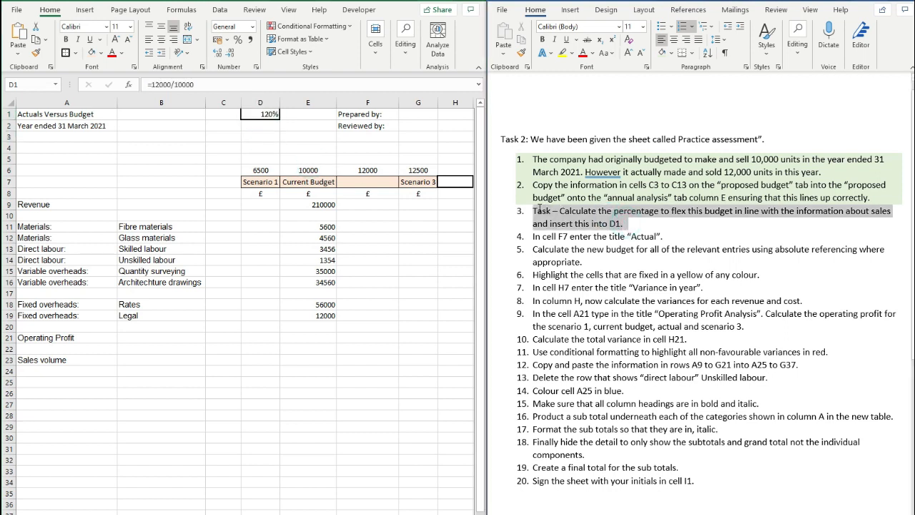
{"action": "left_click", "coordinate": [632, 224]}
{"action": "left_click", "coordinate": [317, 141]}
{"action": "left_click", "coordinate": [260, 112]}
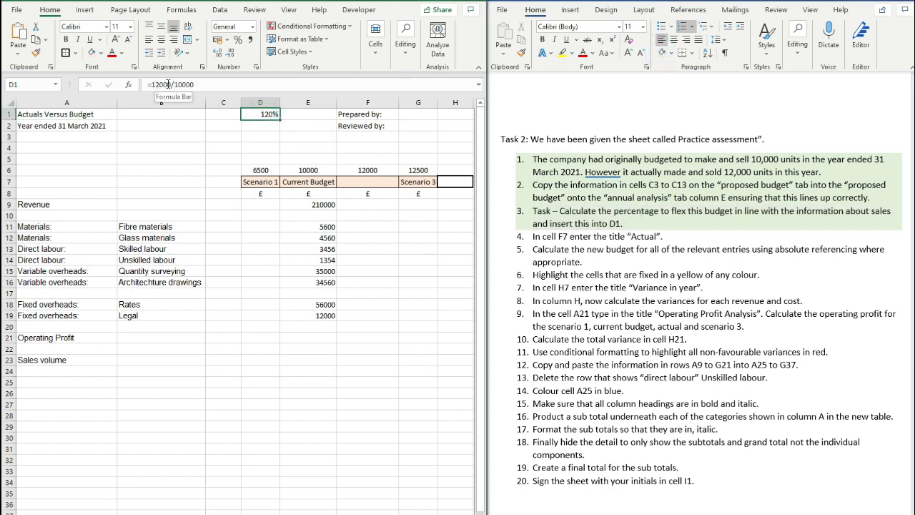
- Enter the heading 'Actual' in cell F7
{"action": "left_click", "coordinate": [275, 129]}
{"action": "left_click", "coordinate": [545, 236]}
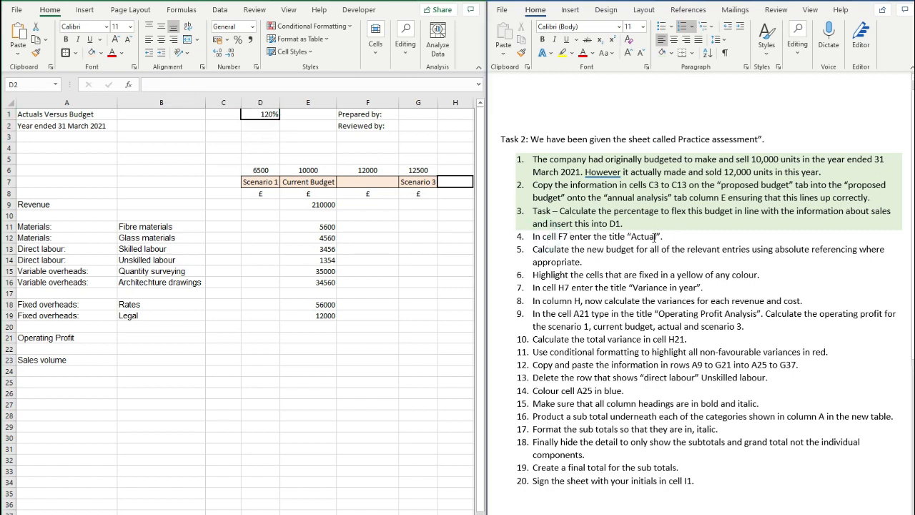
{"action": "left_click", "coordinate": [369, 182]}
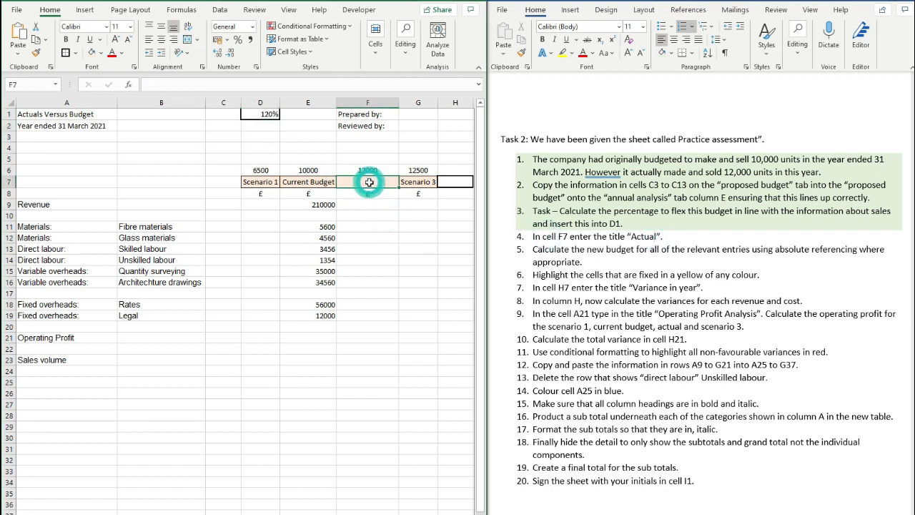
{"action": "type", "text": "aCTUAL"}
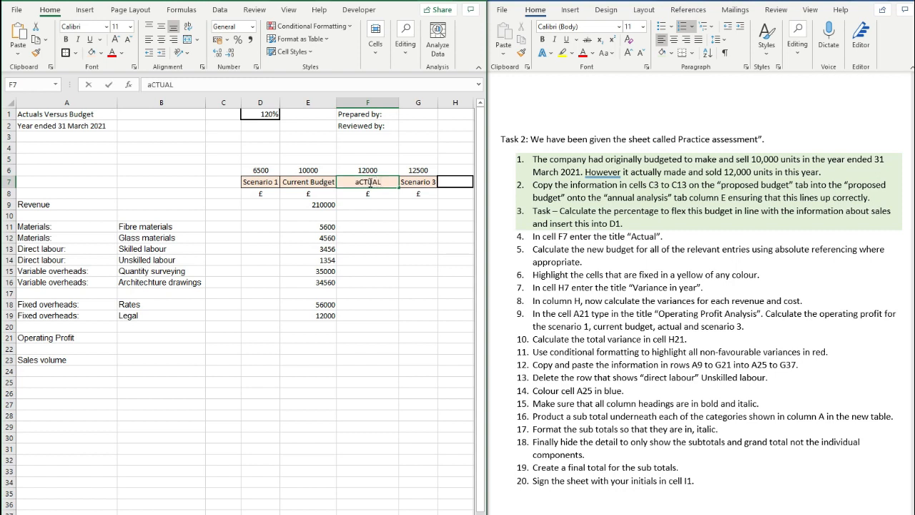
{"action": "key", "text": "BackSpace"}
{"action": "key", "text": "BackSpace"}
{"action": "key", "text": "BackSpace"}
{"action": "type", "text": "ctual"}
{"action": "key", "text": "Return"}
{"action": "key", "text": "Return"}
- Shade task items 3 and 4 green in the Word instructions
{"action": "left_click_drag", "start_coordinate": [551, 223], "coordinate": [665, 237]}
{"action": "left_click", "coordinate": [662, 55]}
{"action": "left_click", "coordinate": [656, 219]}
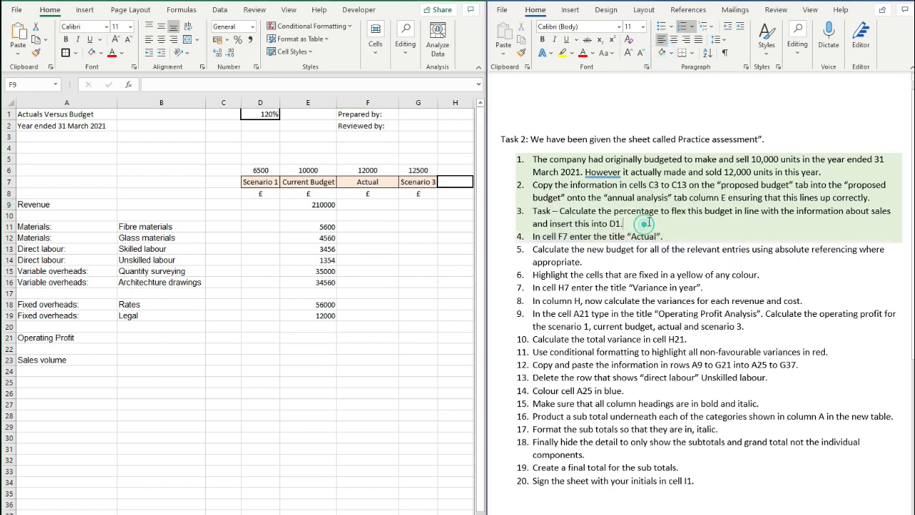
{"action": "left_click", "coordinate": [645, 224]}
{"action": "left_click", "coordinate": [359, 205]}
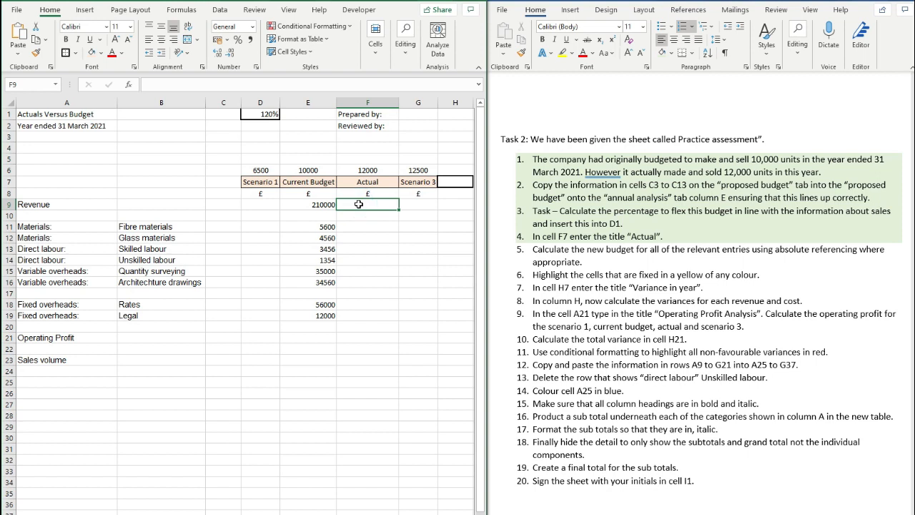
- Enter =E9*$D$1 in F9 to flex the Actual revenue by 120%
{"action": "type", "text": "="}
{"action": "left_click", "coordinate": [324, 205]}
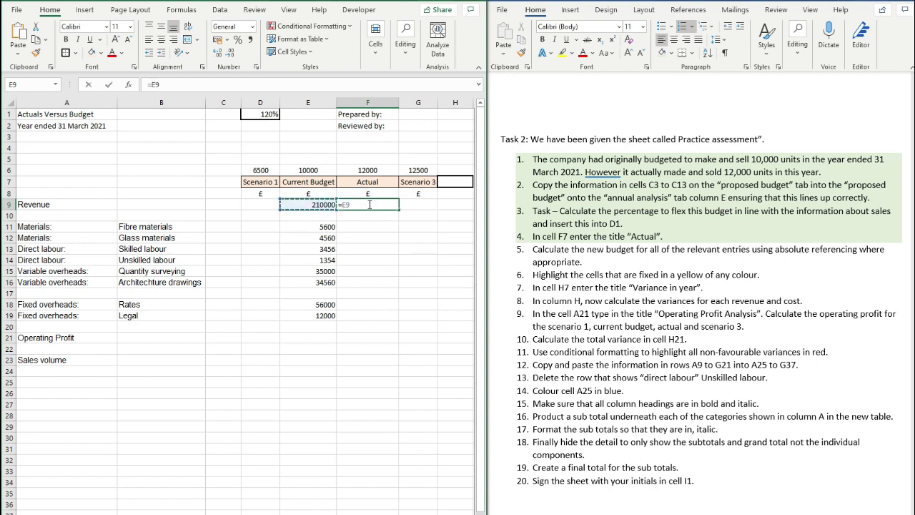
{"action": "type", "text": "*"}
{"action": "left_click", "coordinate": [268, 116]}
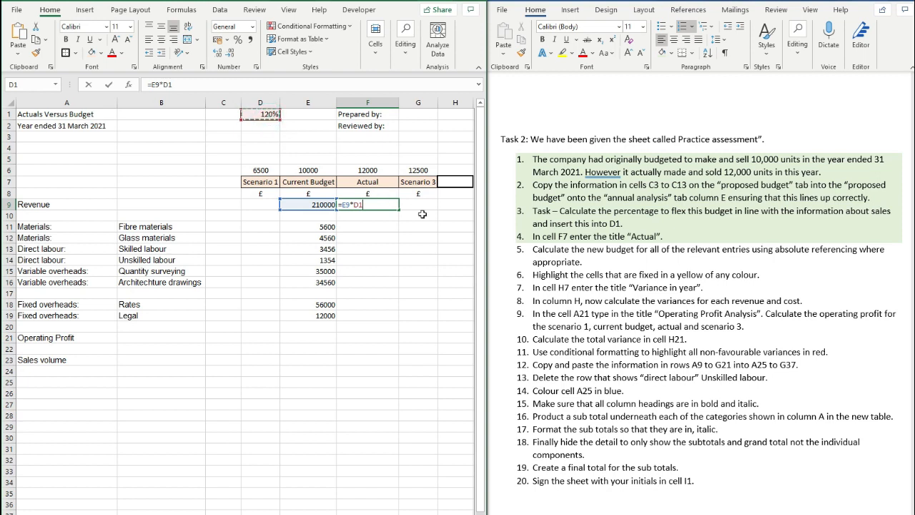
{"action": "key", "text": "ctrl+Return"}
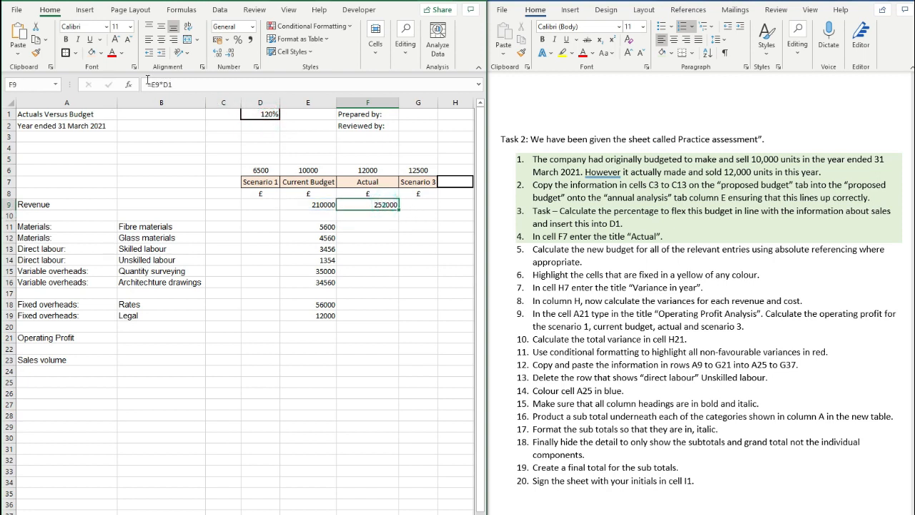
{"action": "left_click", "coordinate": [164, 84]}
{"action": "key", "text": "Return"}
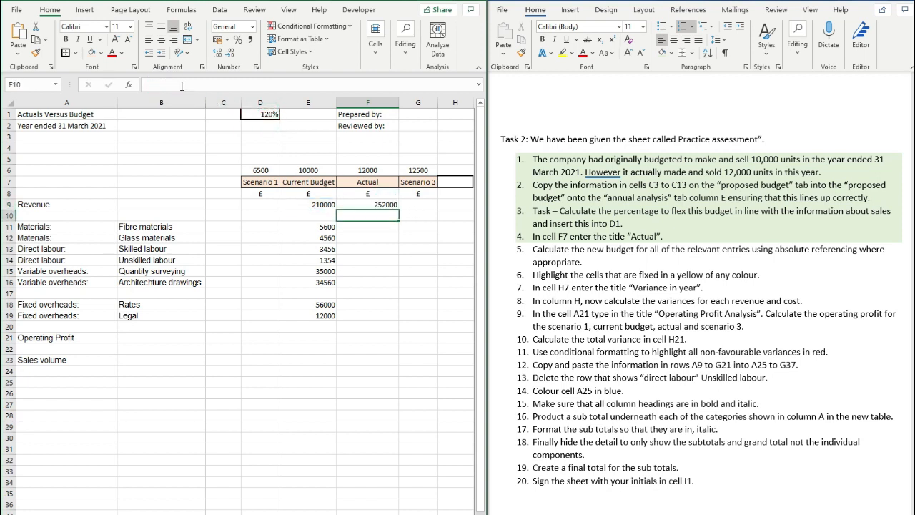
- Copy the flexed revenue formula into the Actual cost cells F11:F16
{"action": "left_click", "coordinate": [363, 205]}
{"action": "key", "text": "ctrl+c"}
{"action": "left_click_drag", "start_coordinate": [366, 227], "coordinate": [365, 282]}
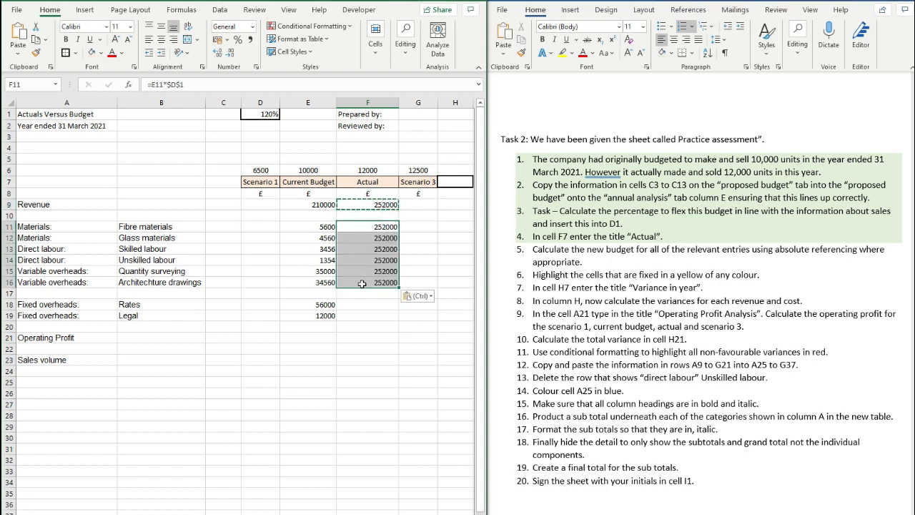
{"action": "key", "text": "ctrl+v"}
{"action": "left_click", "coordinate": [363, 283]}
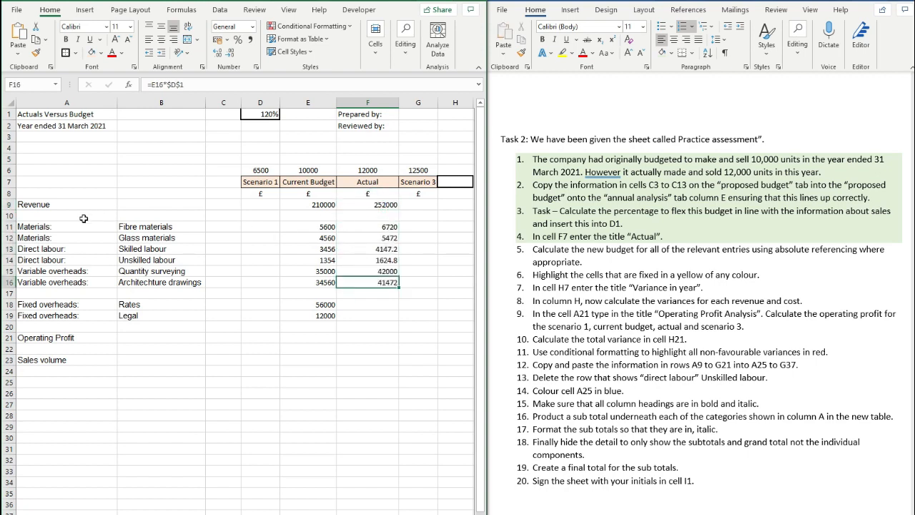
{"action": "left_click_drag", "start_coordinate": [89, 225], "coordinate": [367, 281]}
{"action": "left_click", "coordinate": [368, 281]}
- Link the Actual and Scenario 1 fixed overheads to =E18 and =E19
{"action": "left_click_drag", "start_coordinate": [71, 305], "coordinate": [392, 317]}
{"action": "left_click", "coordinate": [380, 304]}
{"action": "type", "text": "="}
{"action": "left_click", "coordinate": [322, 304]}
{"action": "key", "text": "Return"}
{"action": "left_click", "coordinate": [383, 304]}
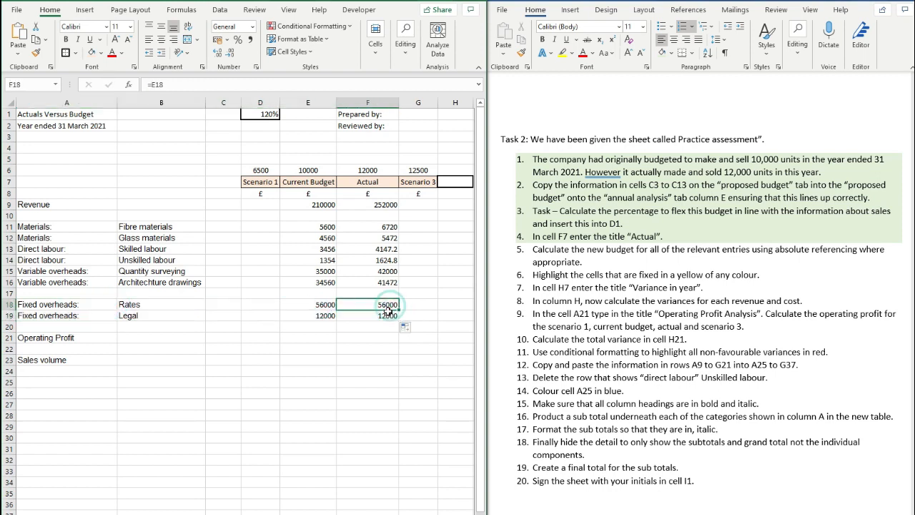
{"action": "left_click", "coordinate": [260, 304]}
{"action": "type", "text": "="}
{"action": "left_click", "coordinate": [309, 304]}
{"action": "key", "text": "Return"}
{"action": "type", "text": "="}
{"action": "left_click", "coordinate": [308, 315]}
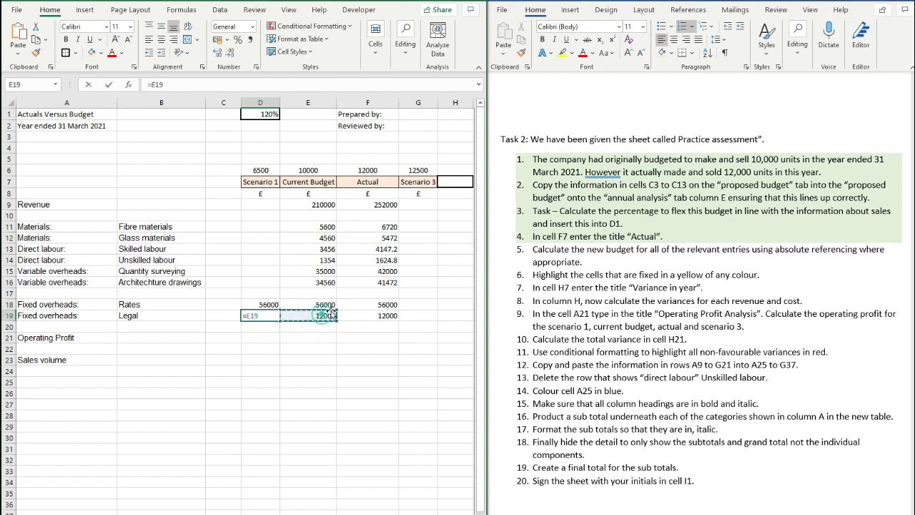
{"action": "key", "text": "Return"}
- Link the Scenario 3 fixed overheads in G18 and G19 to =E18 and =E19
{"action": "left_click", "coordinate": [414, 304]}
{"action": "type", "text": "="}
{"action": "left_click", "coordinate": [308, 304]}
{"action": "key", "text": "Return"}
{"action": "type", "text": "="}
{"action": "left_click", "coordinate": [308, 315]}
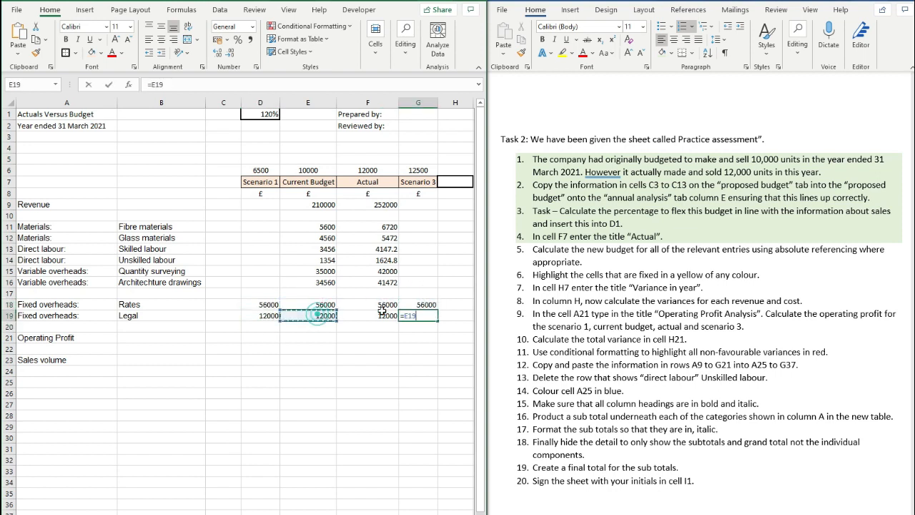
{"action": "key", "text": "Return"}
{"action": "left_click", "coordinate": [421, 305]}
{"action": "left_click_drag", "start_coordinate": [421, 307], "coordinate": [268, 316]}
{"action": "left_click", "coordinate": [268, 315]}
- Enter =E9/$E$6*$D$6 in D9 and fill it down to D16 for Scenario 1
{"action": "left_click", "coordinate": [260, 206]}
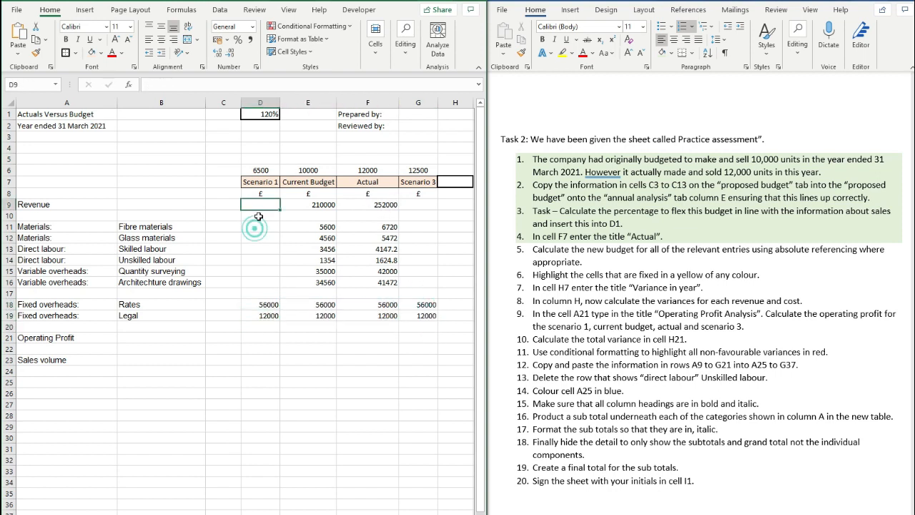
{"action": "left_click", "coordinate": [265, 206]}
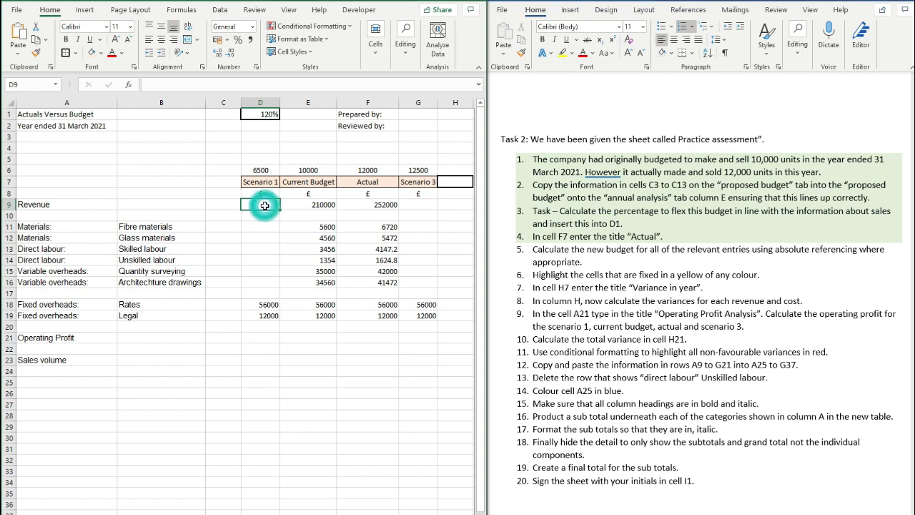
{"action": "type", "text": "="}
{"action": "left_click", "coordinate": [307, 205]}
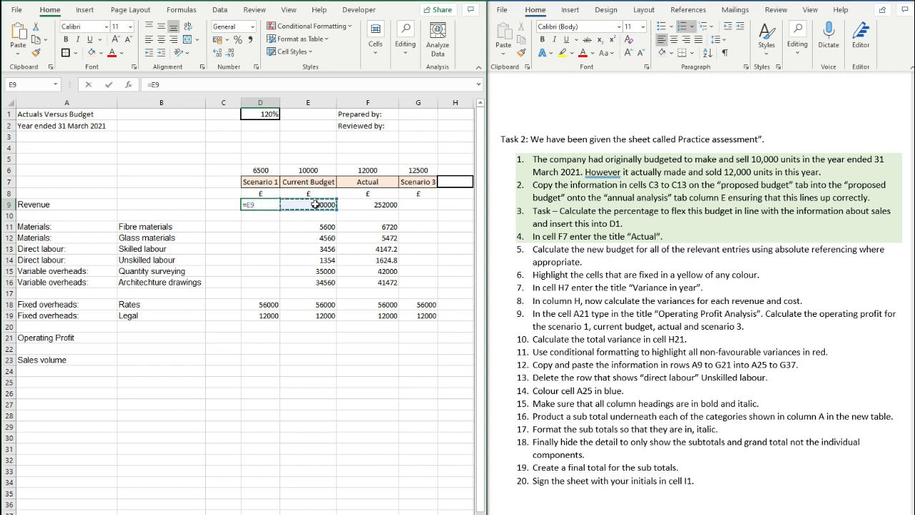
{"action": "type", "text": "/"}
{"action": "left_click", "coordinate": [309, 168]}
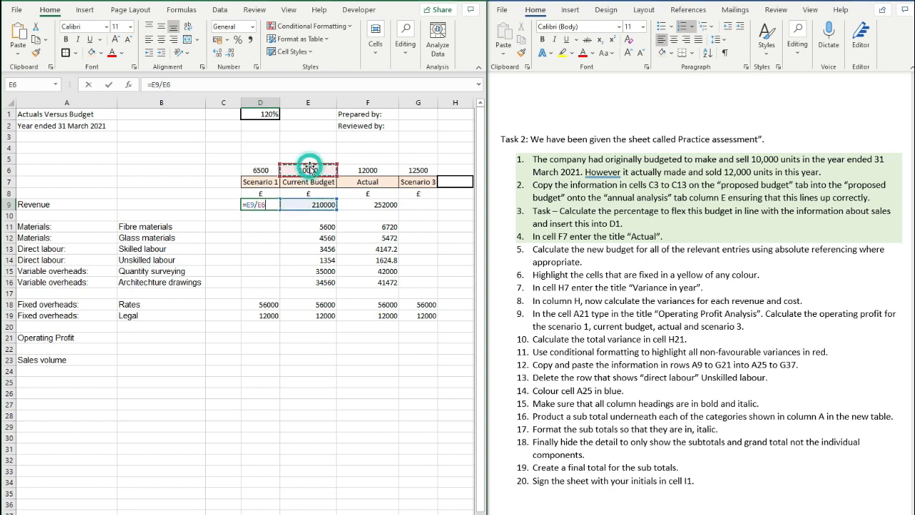
{"action": "type", "text": "*"}
{"action": "left_click", "coordinate": [275, 171]}
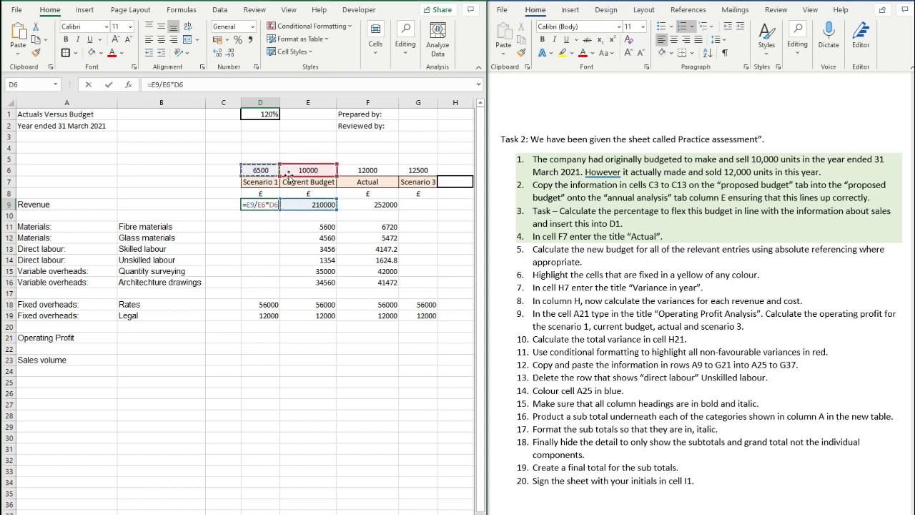
{"action": "left_click", "coordinate": [165, 84]}
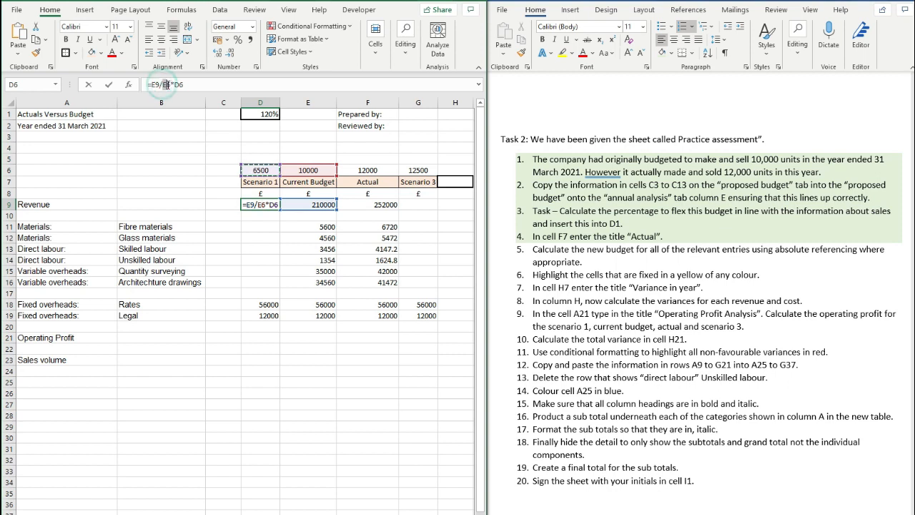
{"action": "key", "text": "F4"}
{"action": "left_click_drag", "start_coordinate": [193, 84], "coordinate": [185, 84]}
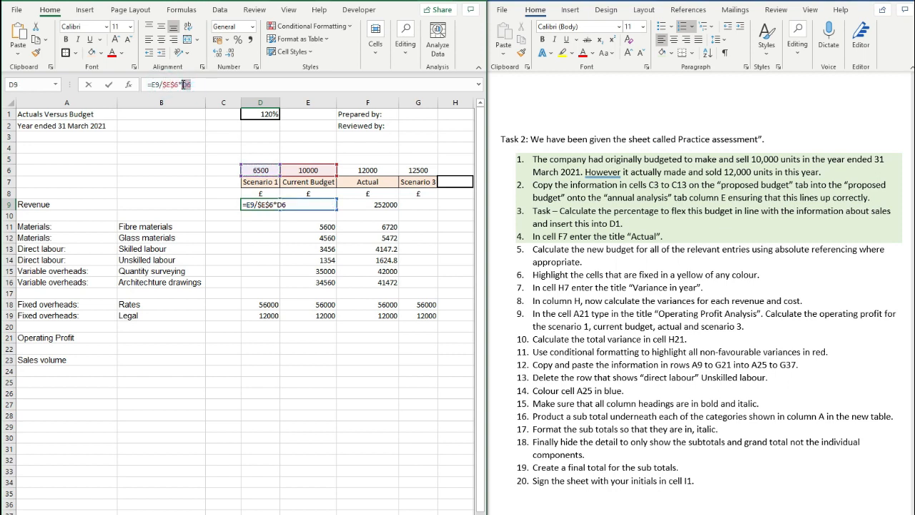
{"action": "key", "text": "F4"}
{"action": "key", "text": "ctrl+Return"}
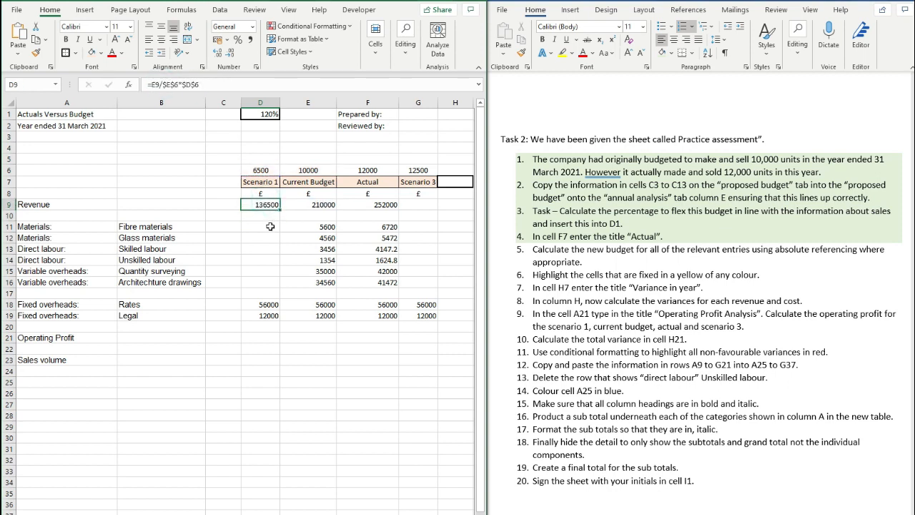
{"action": "left_click_drag", "start_coordinate": [264, 205], "coordinate": [268, 282]}
{"action": "key", "text": "ctrl+d"}
- Enter =E9/$E$6*$G$6 in G9 and paste it into G11:G16 for Scenario 3
{"action": "left_click", "coordinate": [430, 203]}
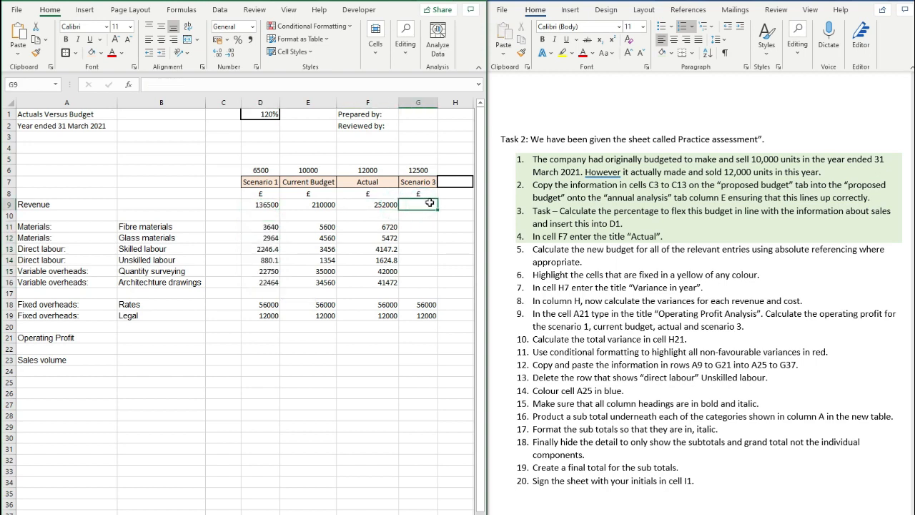
{"action": "type", "text": "="}
{"action": "left_click", "coordinate": [324, 206]}
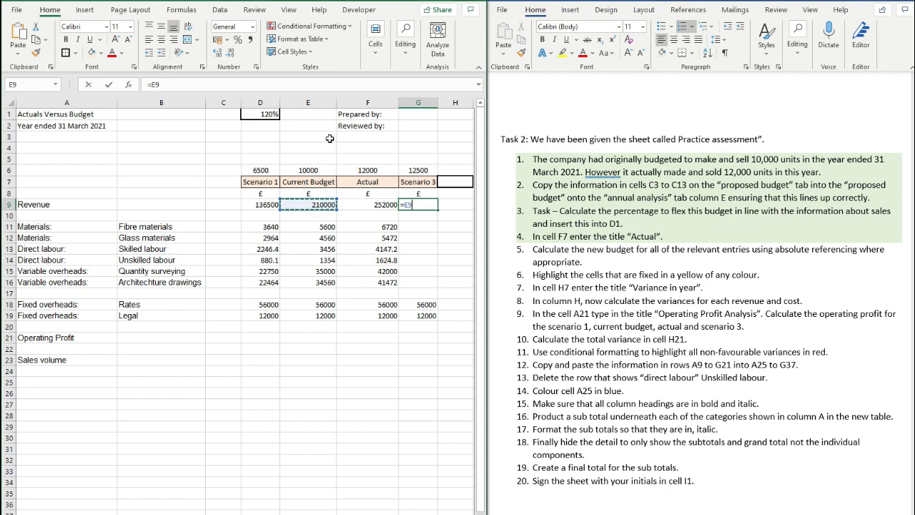
{"action": "type", "text": "/"}
{"action": "left_click", "coordinate": [320, 169]}
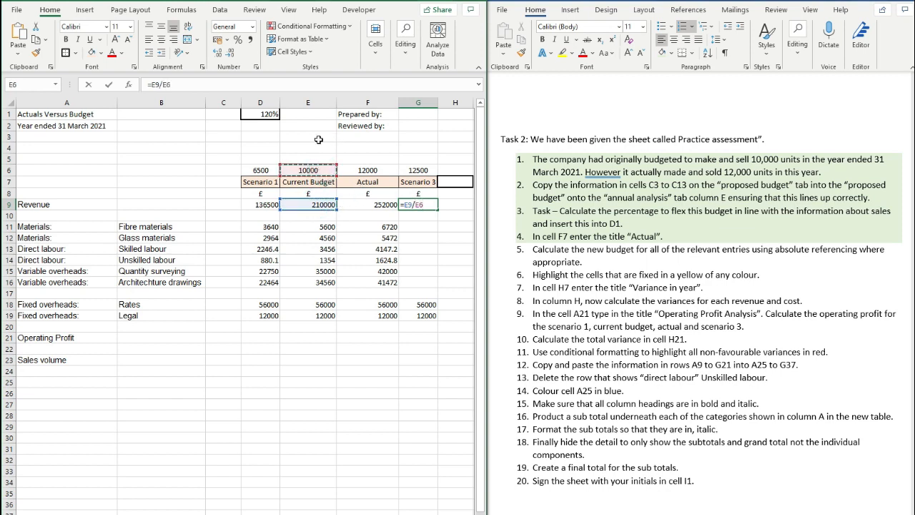
{"action": "type", "text": "*"}
{"action": "left_click", "coordinate": [418, 170]}
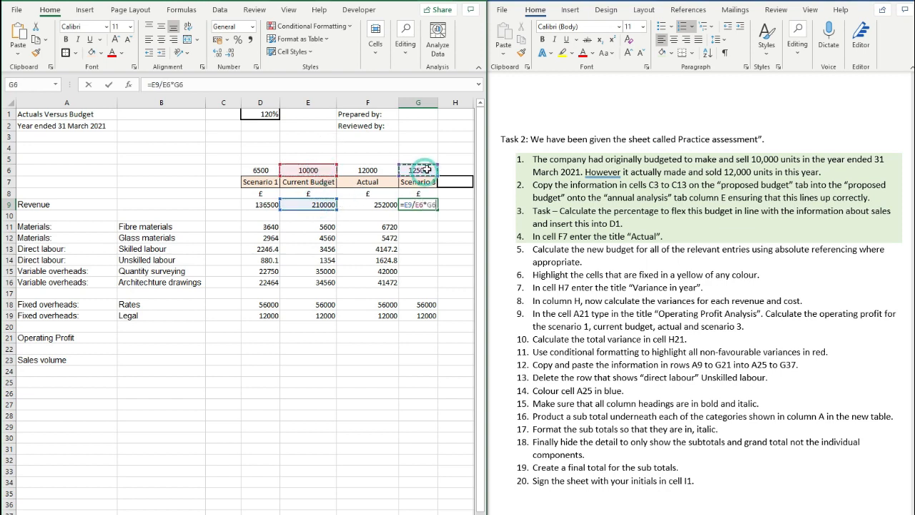
{"action": "left_click", "coordinate": [164, 84]}
{"action": "key", "text": "F4"}
{"action": "double_click", "coordinate": [190, 84]}
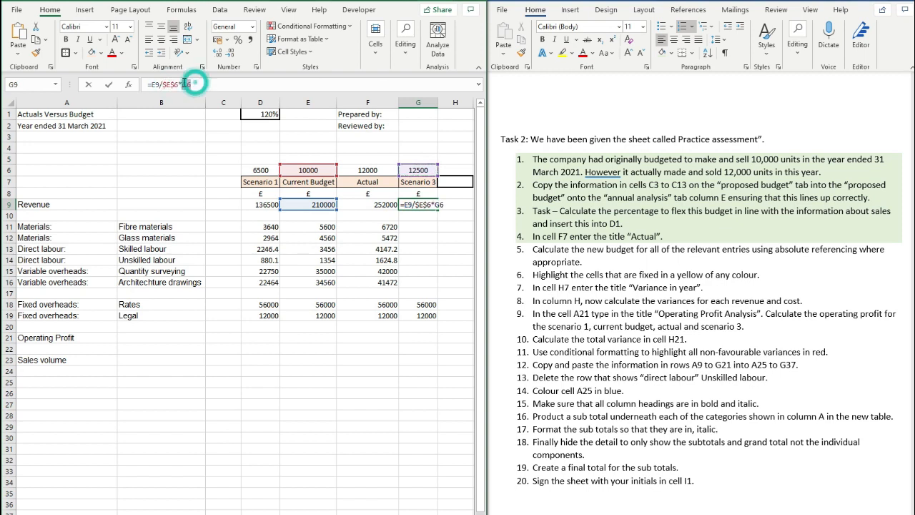
{"action": "key", "text": "F4"}
{"action": "key", "text": "Return"}
{"action": "left_click", "coordinate": [430, 205]}
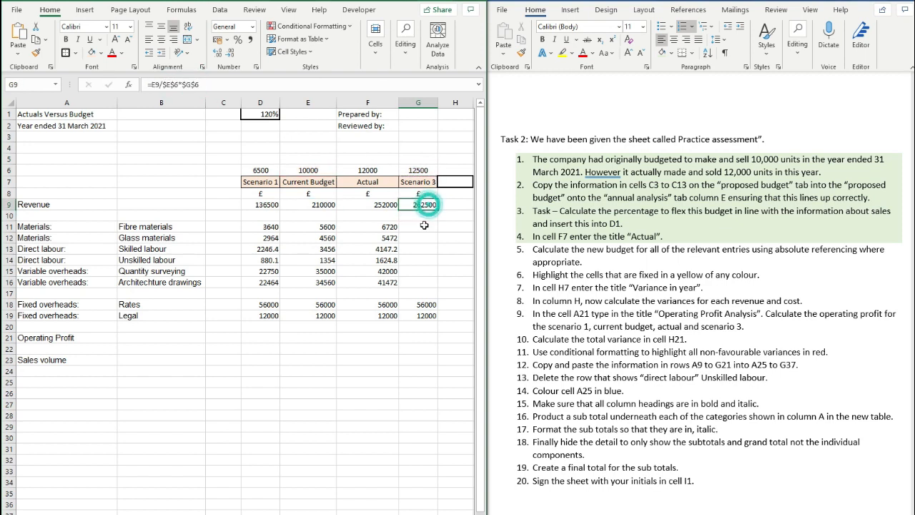
{"action": "key", "text": "ctrl+c"}
{"action": "left_click_drag", "start_coordinate": [420, 226], "coordinate": [420, 282]}
{"action": "key", "text": "ctrl+v"}
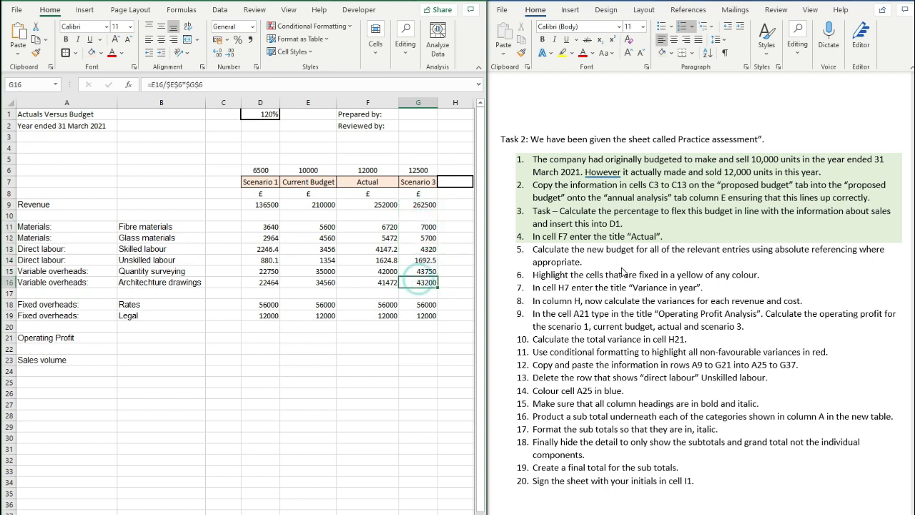
- Shade task items 4 and 5 green in the Word instructions
{"action": "left_click", "coordinate": [591, 262]}
{"action": "left_click_drag", "start_coordinate": [583, 261], "coordinate": [532, 236]}
{"action": "left_click", "coordinate": [599, 260]}
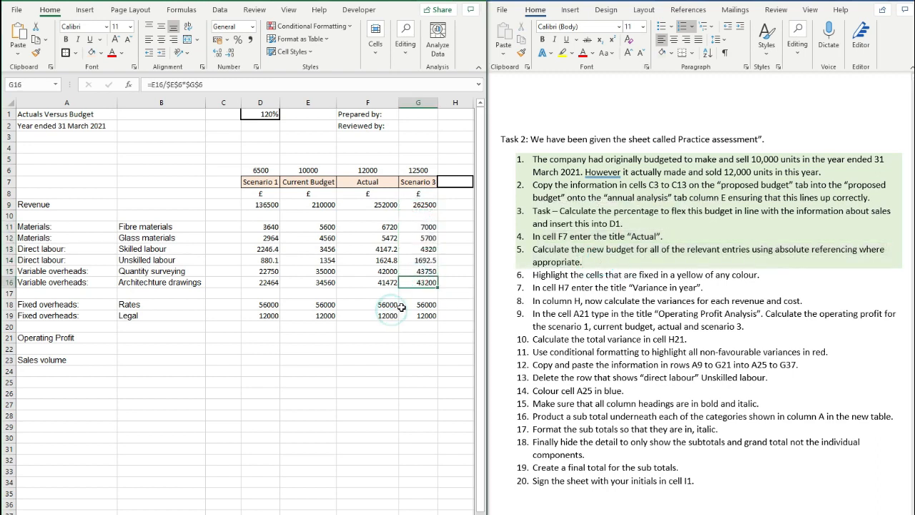
- Apply a pale yellow from Fill Color > More Colors to cells D18:G19
{"action": "left_click_drag", "start_coordinate": [418, 304], "coordinate": [262, 316]}
{"action": "left_click", "coordinate": [101, 55]}
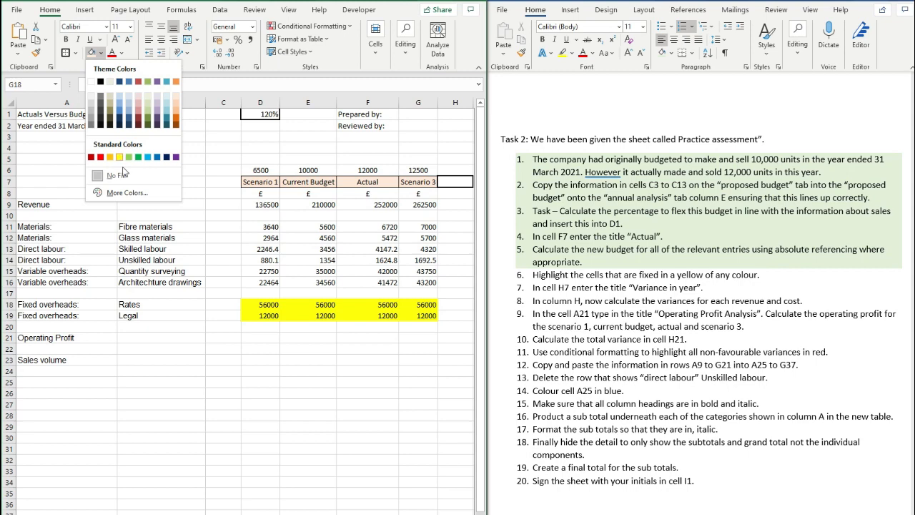
{"action": "left_click", "coordinate": [127, 193]}
{"action": "left_click", "coordinate": [206, 370]}
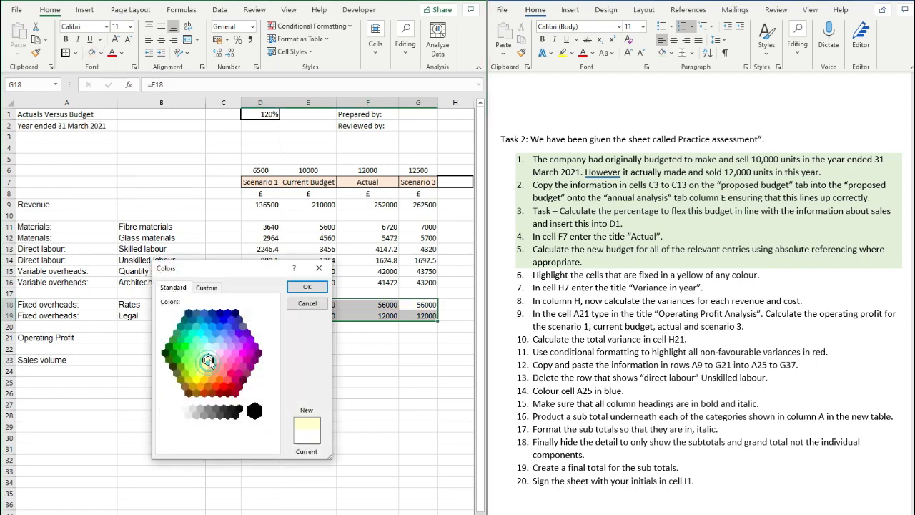
{"action": "left_click", "coordinate": [307, 287]}
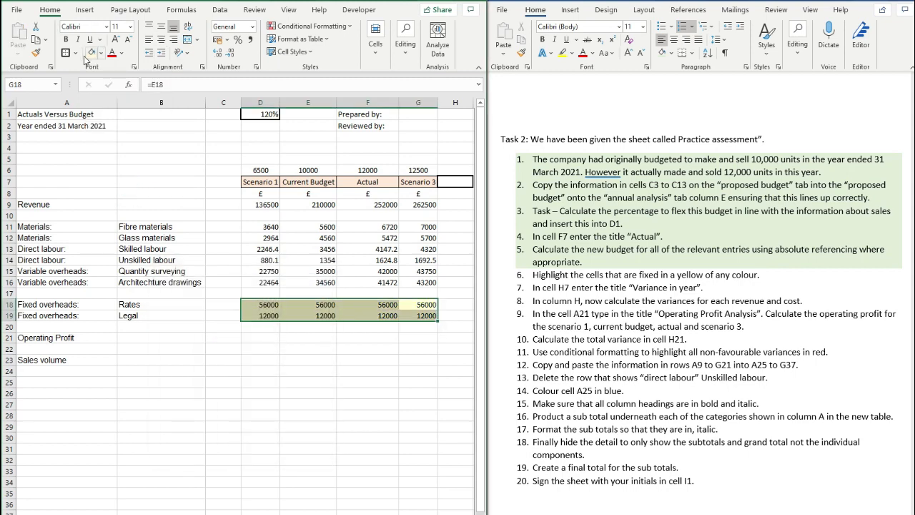
{"action": "left_click", "coordinate": [306, 353]}
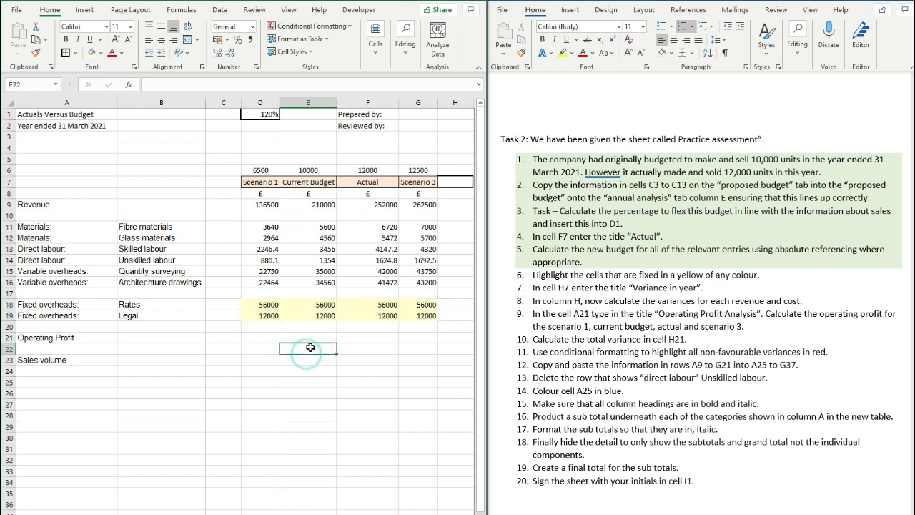
{"action": "left_click", "coordinate": [402, 346]}
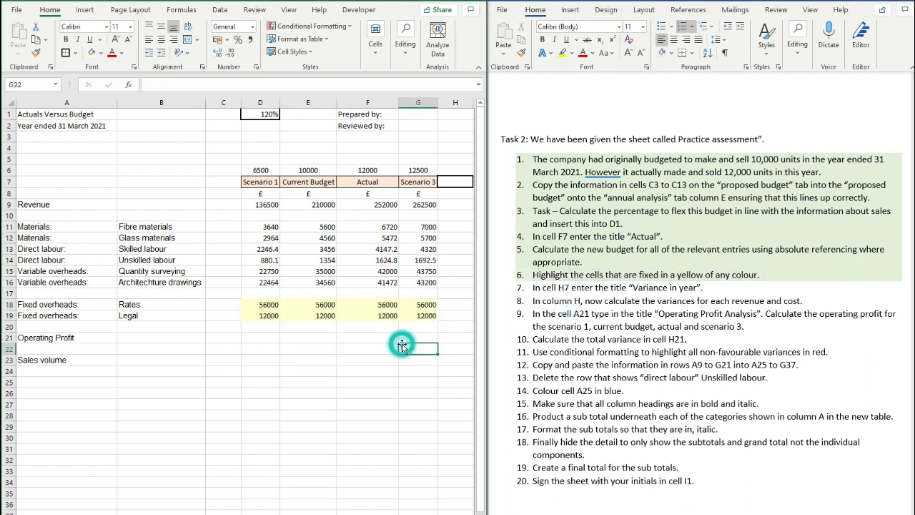
- Enter the heading 'Variance in Year' in H7 and wrap it onto two lines
{"action": "left_click", "coordinate": [450, 182]}
{"action": "type", "text": "V"}
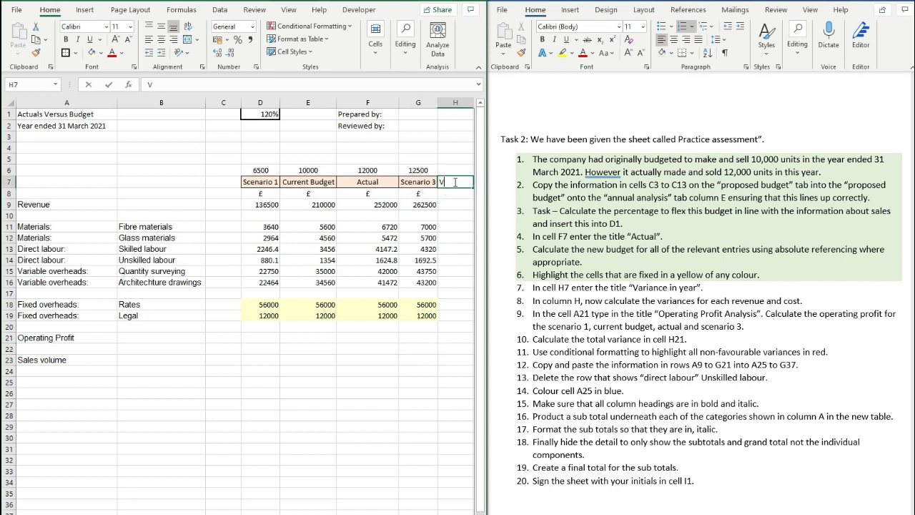
{"action": "type", "text": "ariance in Year"}
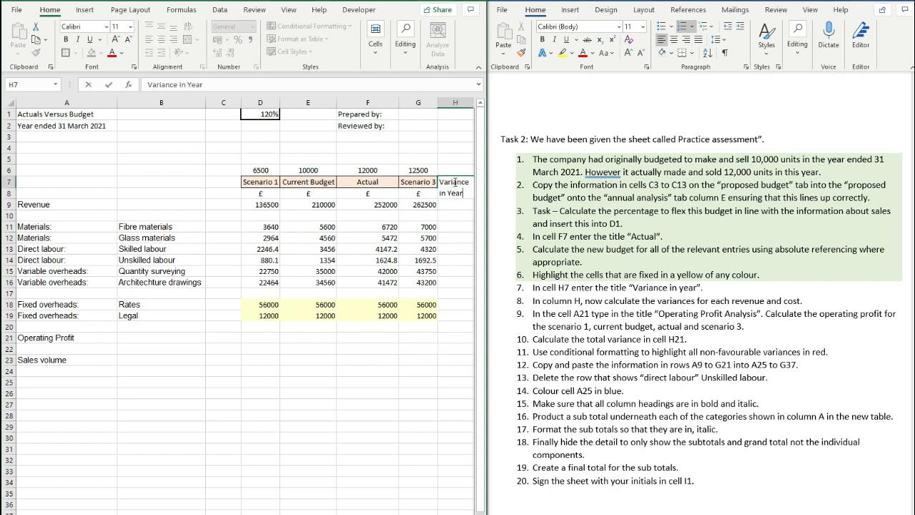
{"action": "key", "text": "ctrl+Return"}
{"action": "left_click", "coordinate": [187, 27]}
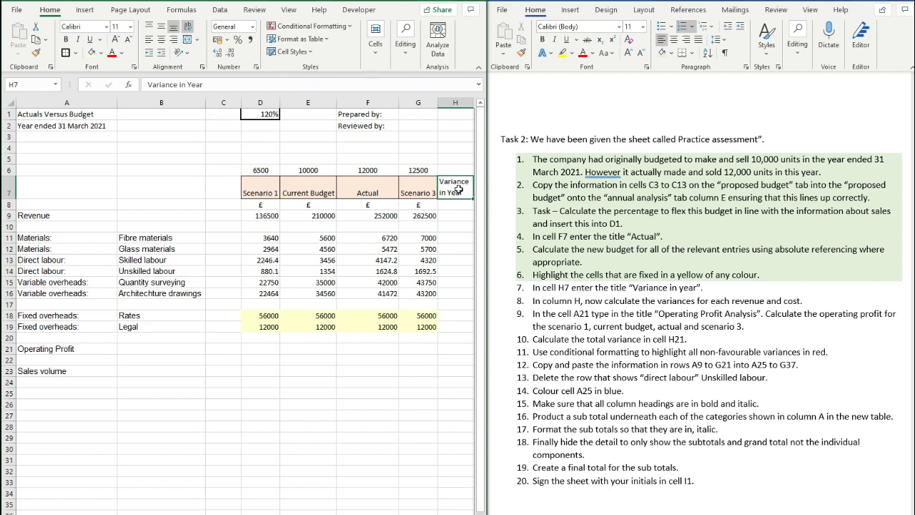
- Shade the finished task items green in the task list
{"action": "left_click", "coordinate": [401, 396]}
{"action": "left_click_drag", "start_coordinate": [719, 289], "coordinate": [548, 275]}
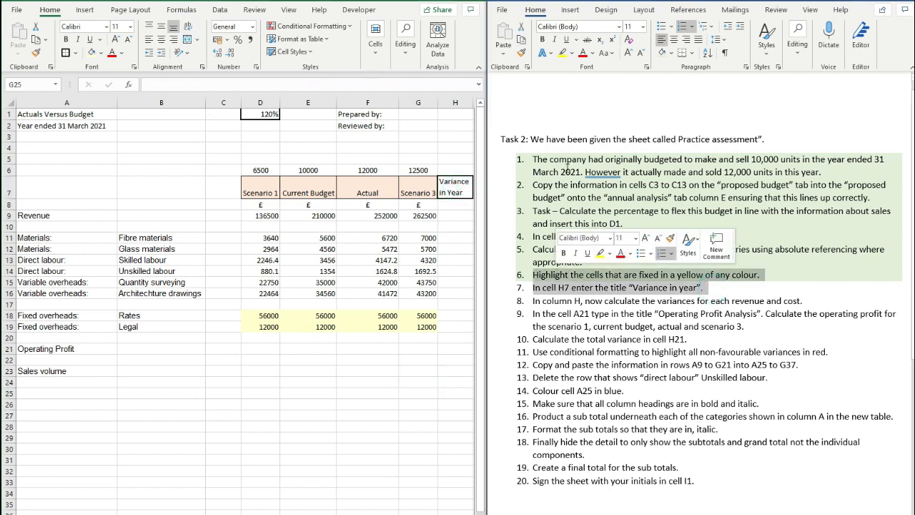
{"action": "left_click", "coordinate": [662, 52]}
{"action": "left_click", "coordinate": [712, 288]}
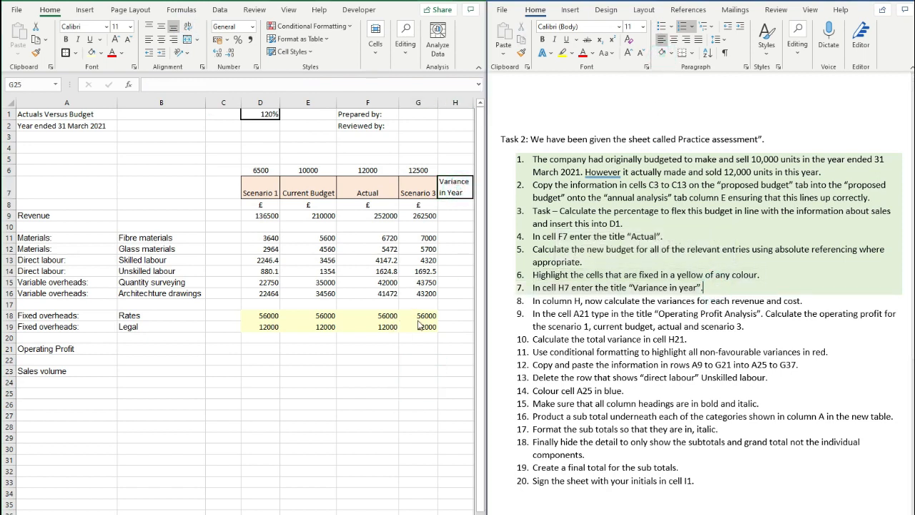
{"action": "left_click", "coordinate": [413, 390]}
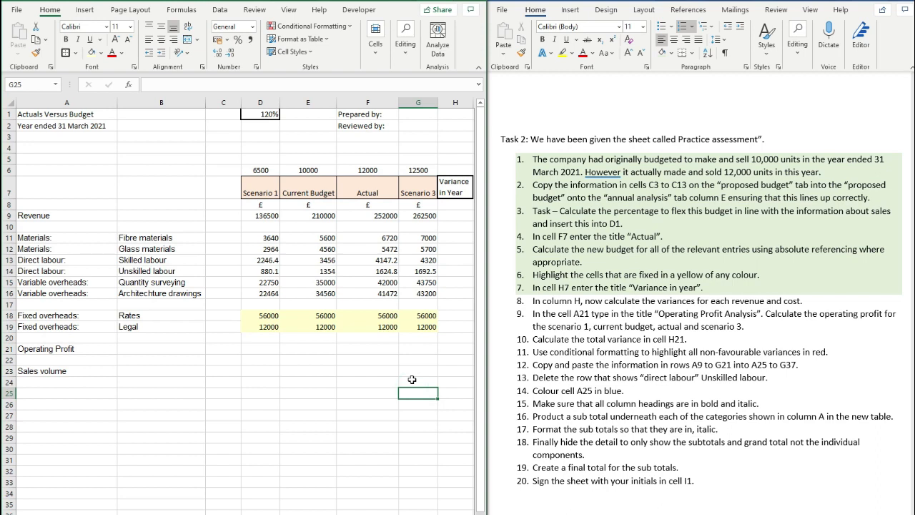
- Enter the revenue variance formula =F9-E9 in H9
{"action": "left_click", "coordinate": [319, 192]}
{"action": "left_click", "coordinate": [455, 187]}
{"action": "left_click", "coordinate": [451, 214]}
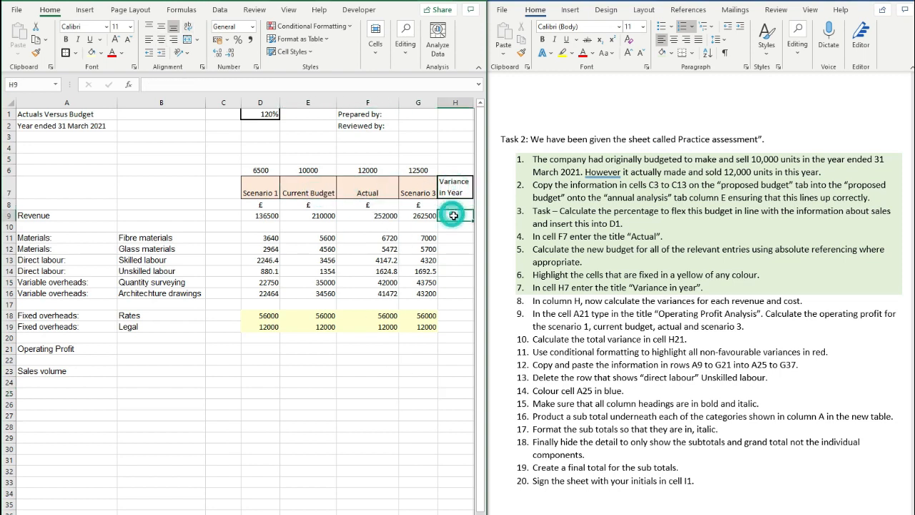
{"action": "type", "text": "=F9-E9"}
{"action": "key", "text": "ctrl+Return"}
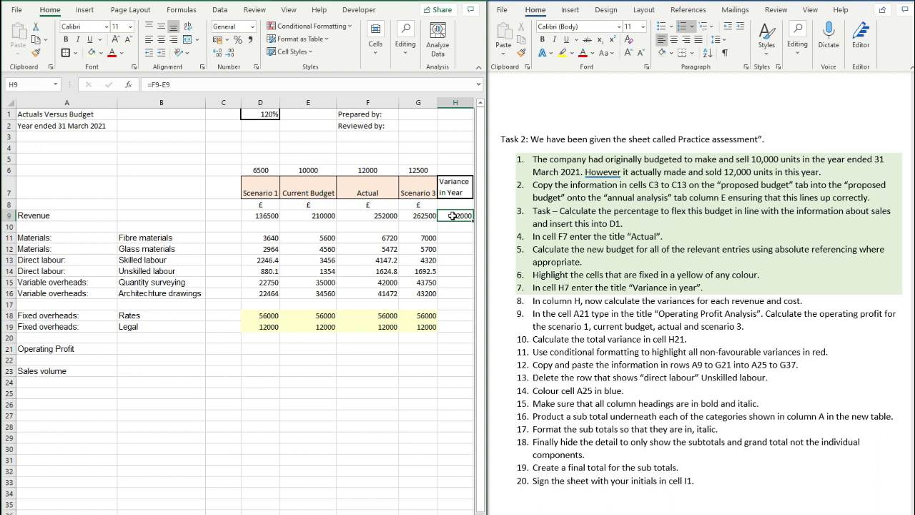
- Copy the variance formula into the cost rows H11:H16 and the fixed overhead rows H18:H19
{"action": "key", "text": "ctrl+c"}
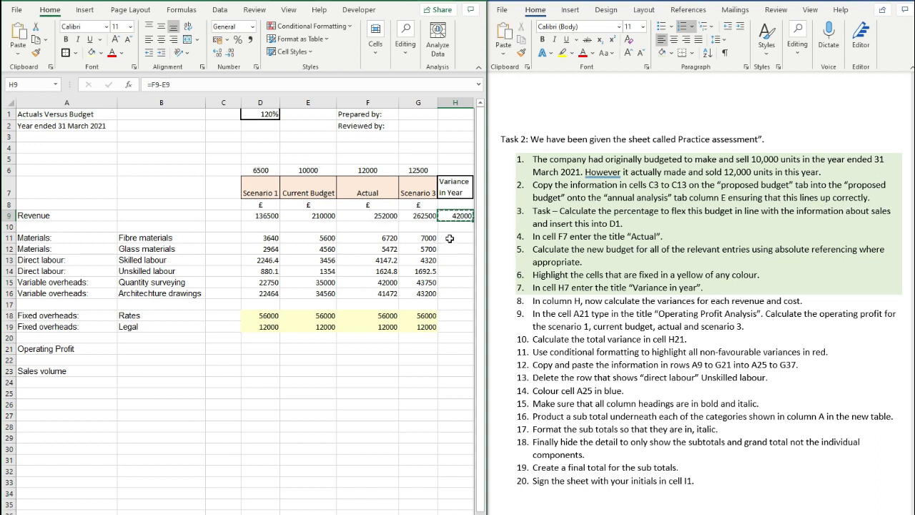
{"action": "left_click_drag", "start_coordinate": [454, 239], "coordinate": [450, 327]}
{"action": "key", "text": "ctrl+v"}
{"action": "key", "text": "ctrl+v"}
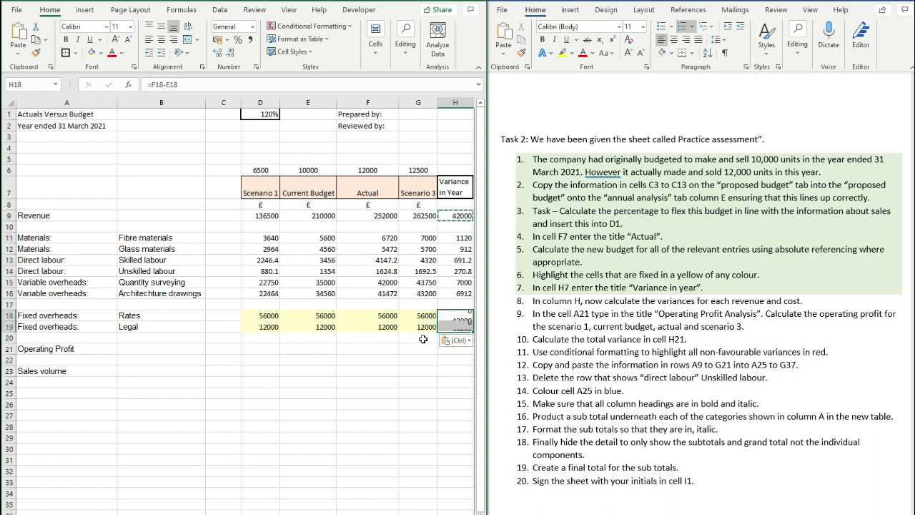
{"action": "left_click", "coordinate": [418, 338]}
{"action": "key", "text": "Escape"}
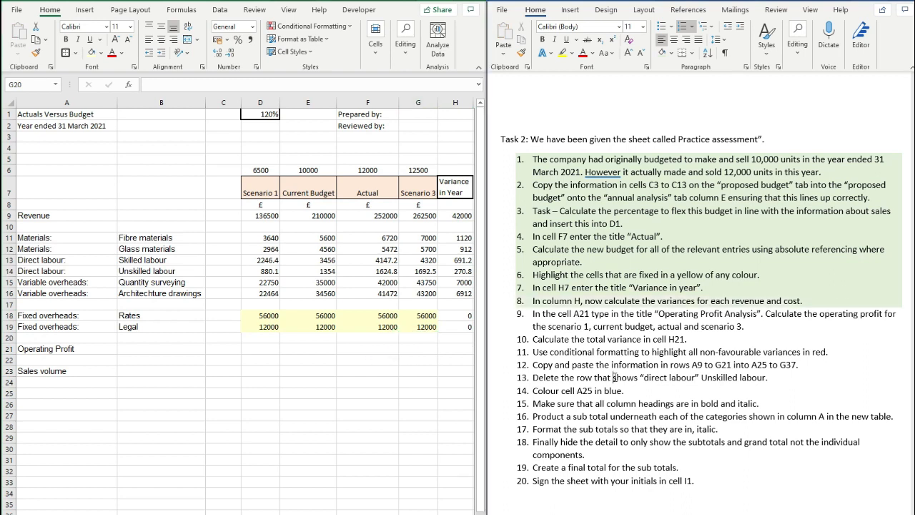
{"action": "left_click_drag", "start_coordinate": [451, 316], "coordinate": [452, 326]}
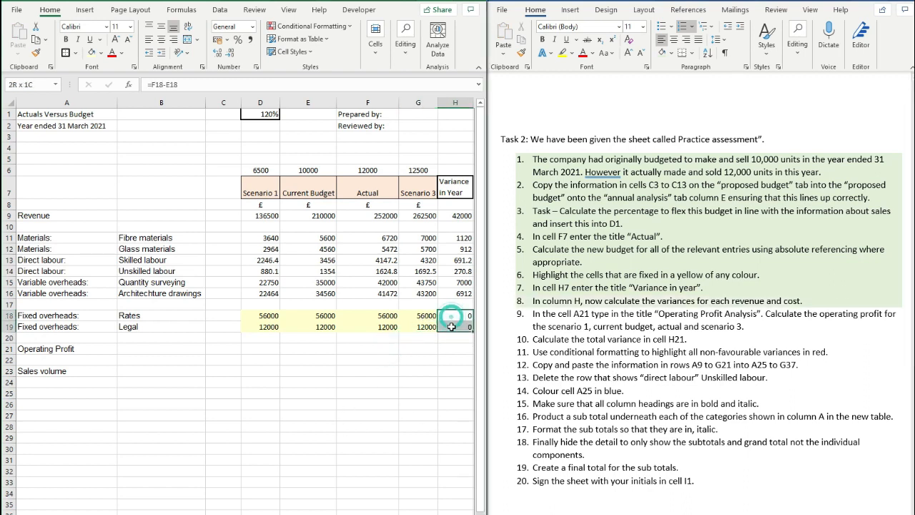
{"action": "left_click", "coordinate": [452, 326]}
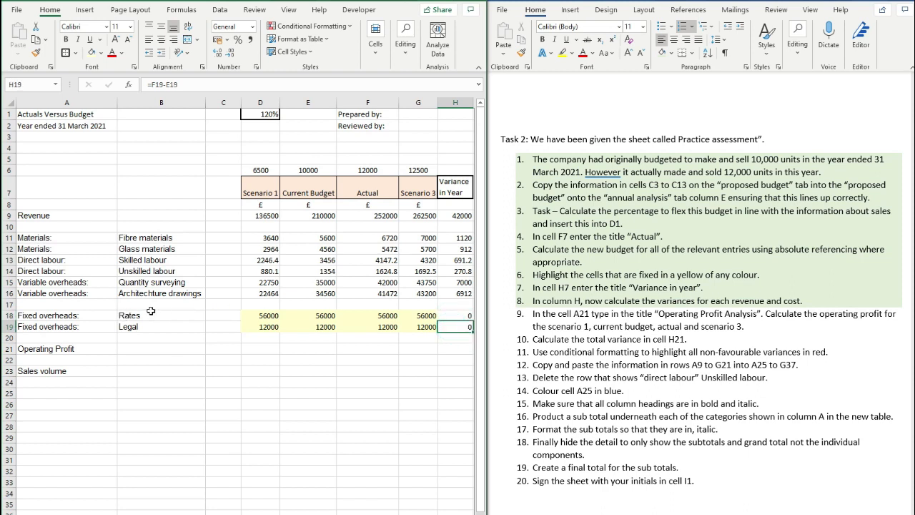
- Rename the A21 label to 'Operating Profit Analysis'
{"action": "left_click", "coordinate": [106, 376]}
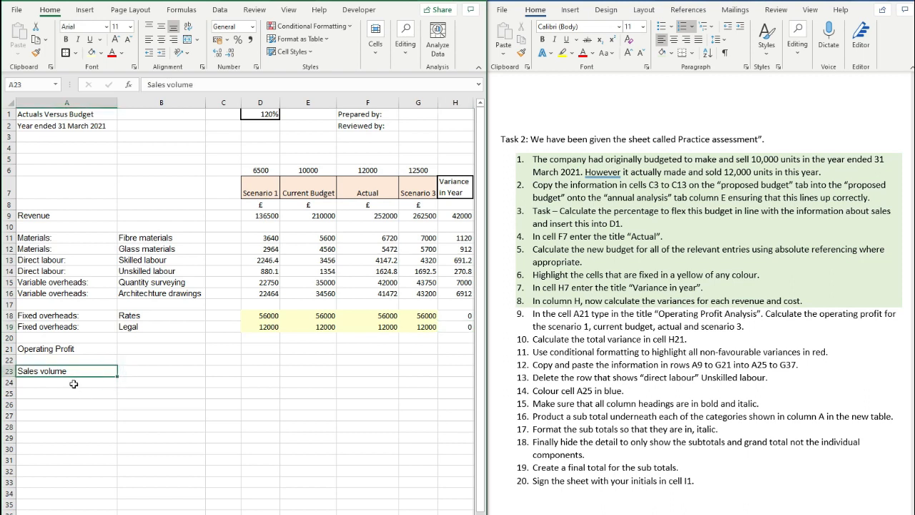
{"action": "left_click", "coordinate": [86, 348]}
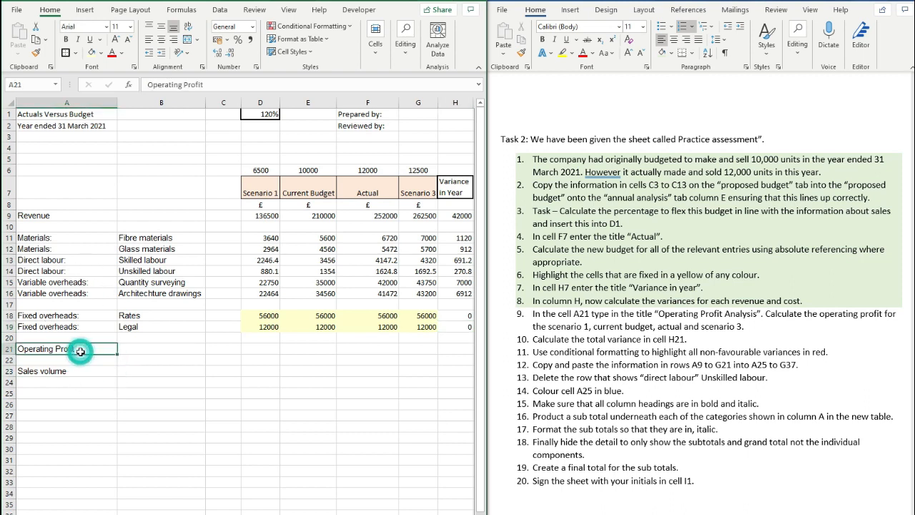
{"action": "left_click", "coordinate": [215, 83]}
{"action": "type", "text": "Ana"}
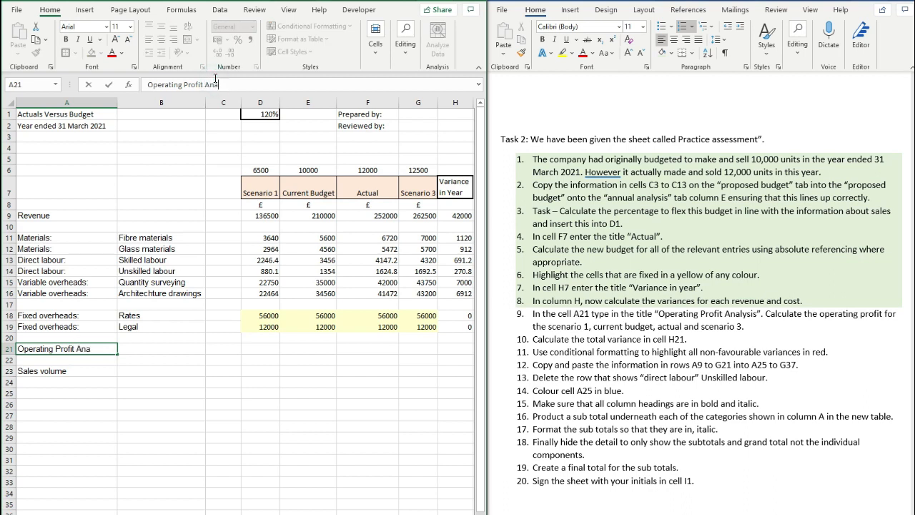
{"action": "type", "text": "lysis"}
{"action": "key", "text": "Return"}
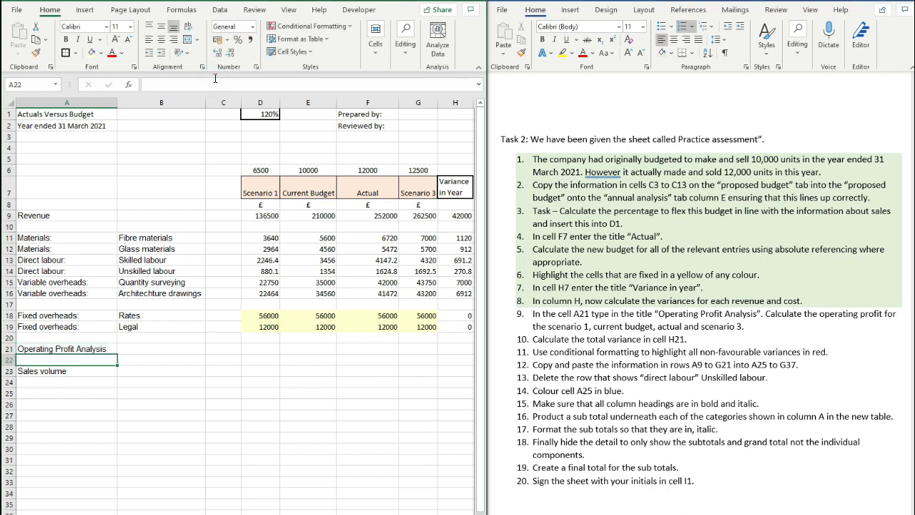
{"action": "left_click", "coordinate": [107, 350]}
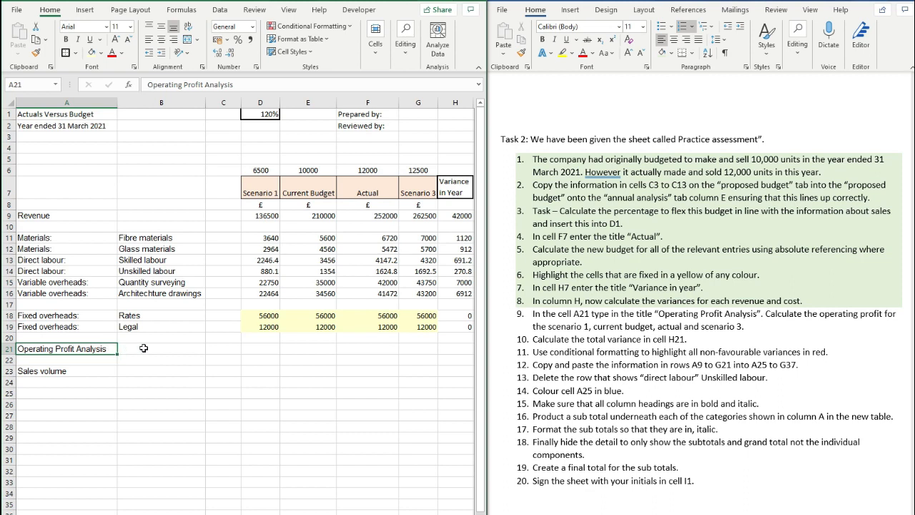
- Enter =D9-SUM(D11:D19) in D21 for the Scenario 1 operating profit
{"action": "left_click", "coordinate": [272, 349]}
{"action": "type", "text": "="}
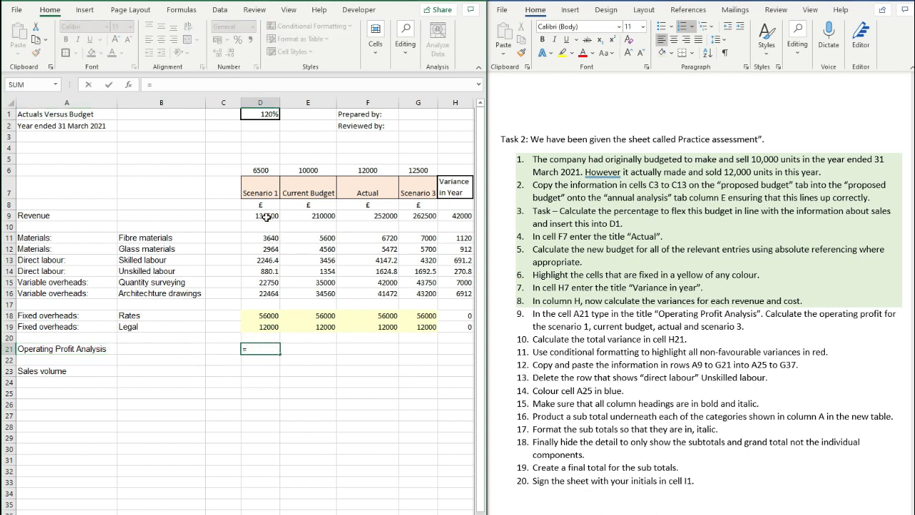
{"action": "left_click", "coordinate": [267, 216]}
{"action": "type", "text": "-"}
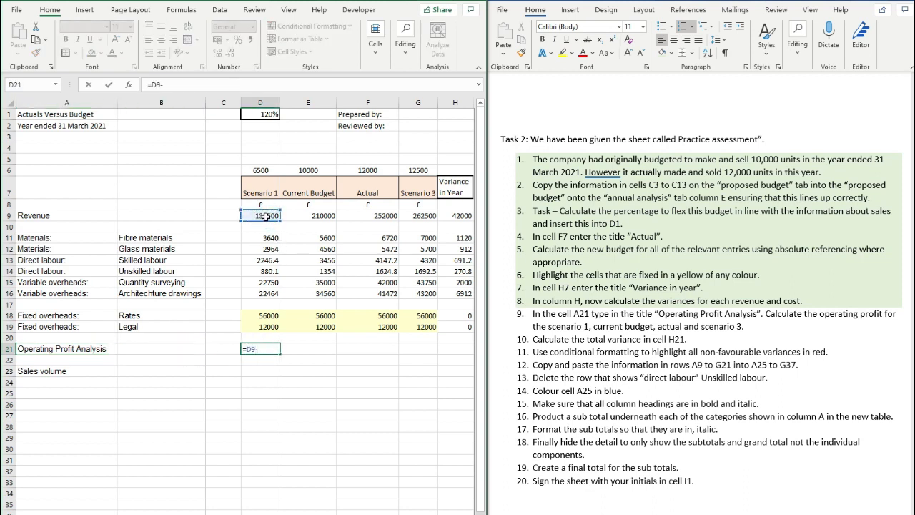
{"action": "type", "text": "sum("}
{"action": "left_click_drag", "start_coordinate": [264, 237], "coordinate": [280, 329]}
{"action": "type", "text": ")"}
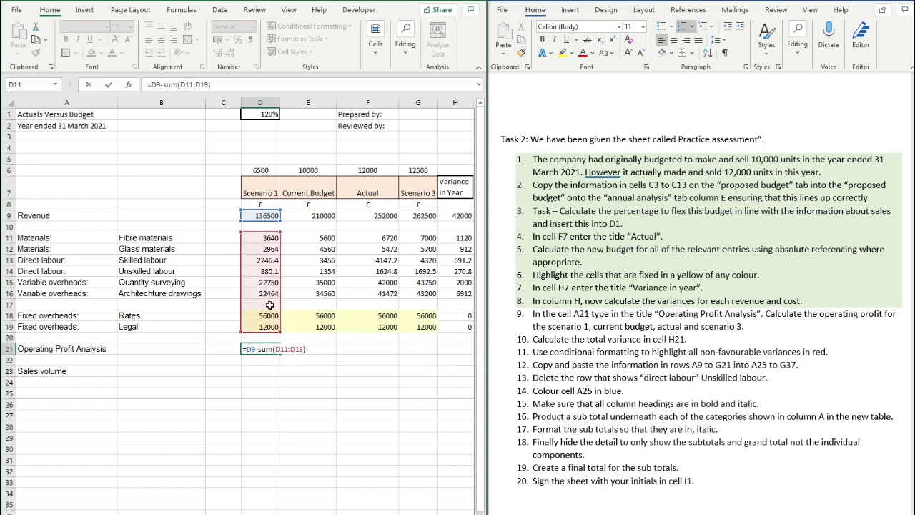
{"action": "key", "text": "Return"}
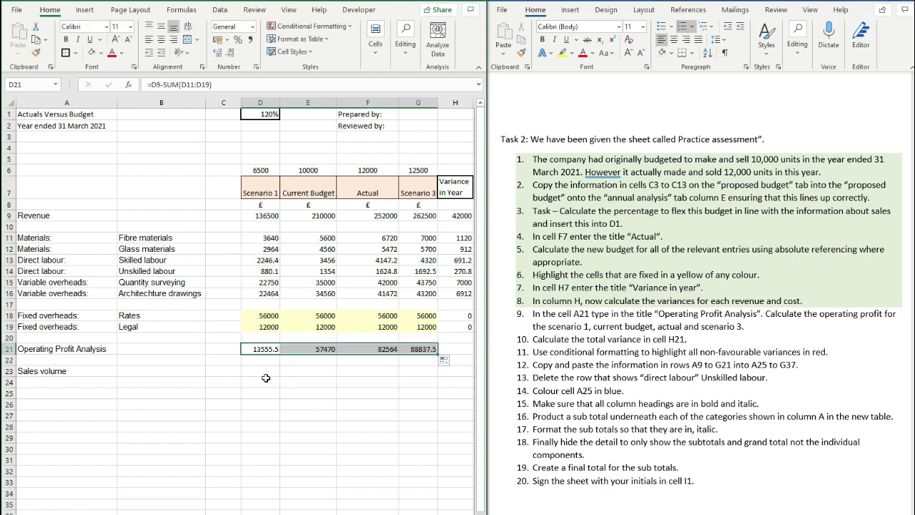
- Verify the operating profits in E21:G21, 88837.5 for scenario 3, and shade task 9 green
{"action": "left_click", "coordinate": [254, 349]}
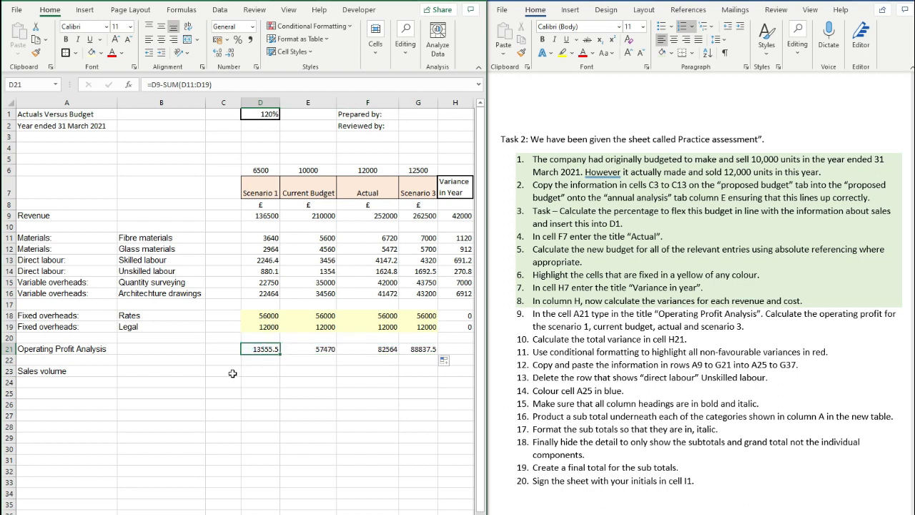
{"action": "left_click", "coordinate": [313, 348]}
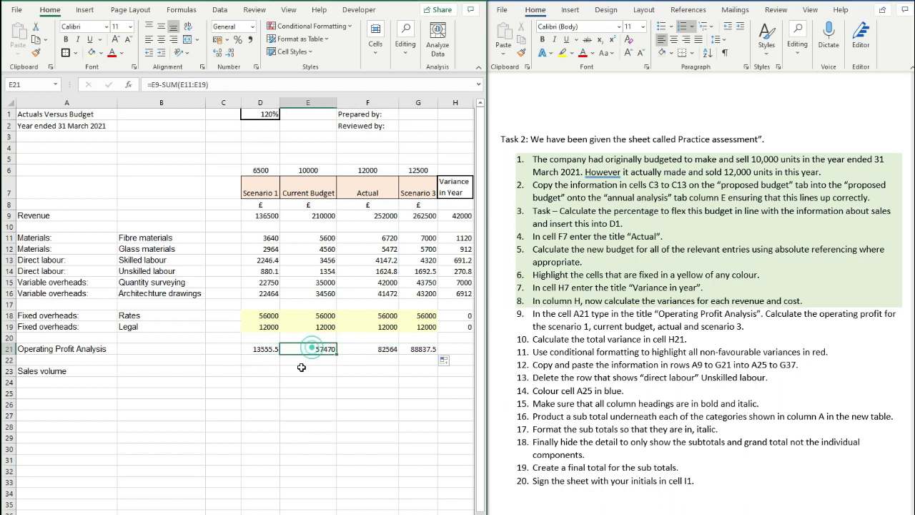
{"action": "left_click", "coordinate": [377, 348]}
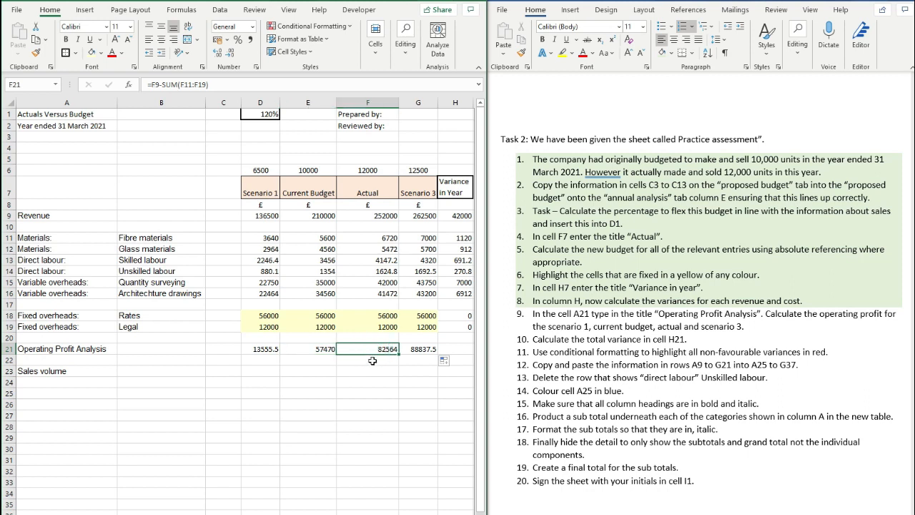
{"action": "left_click", "coordinate": [411, 348]}
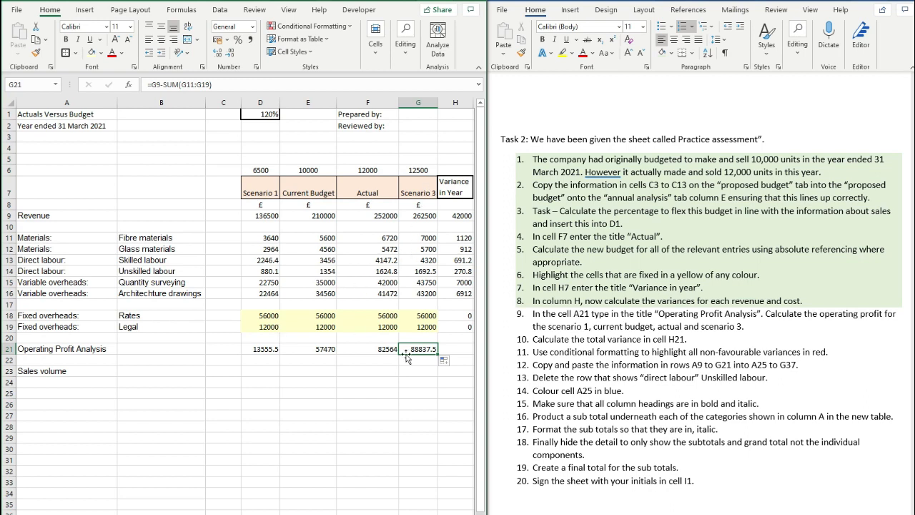
{"action": "left_click_drag", "start_coordinate": [534, 313], "coordinate": [747, 327]}
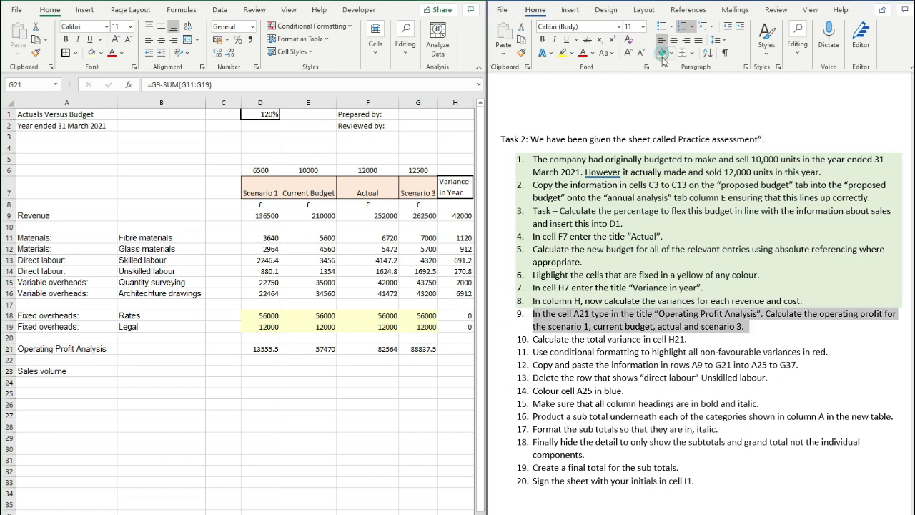
{"action": "left_click", "coordinate": [685, 334]}
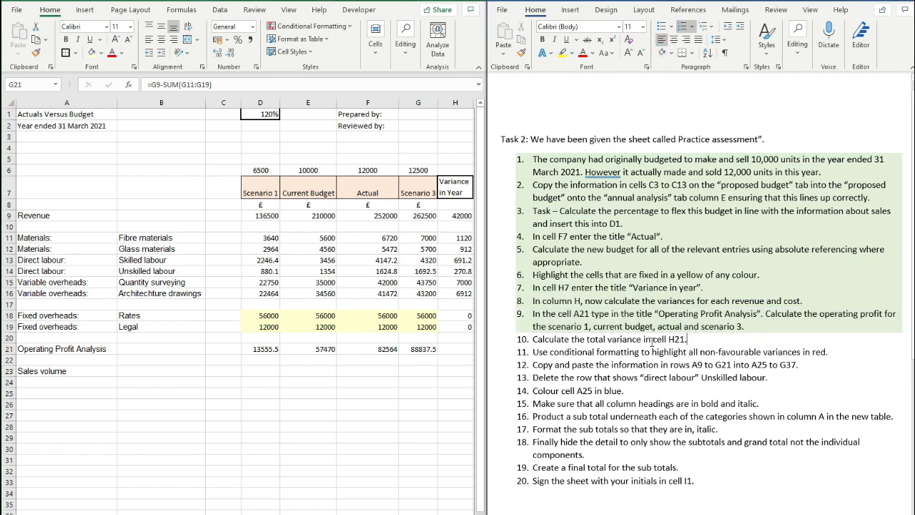
- Enter =F21-E21 in H21 for a total variance of 25094
{"action": "left_click", "coordinate": [400, 343]}
{"action": "left_click", "coordinate": [455, 327]}
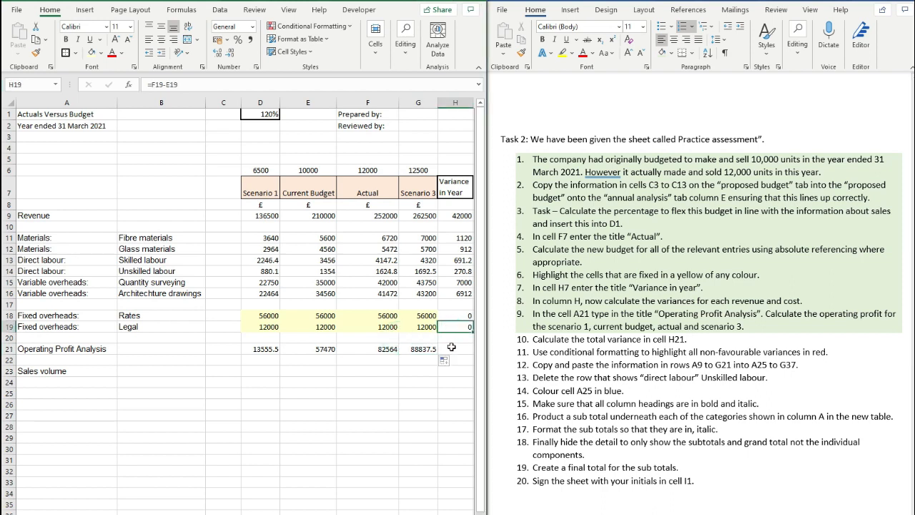
{"action": "left_click", "coordinate": [452, 347]}
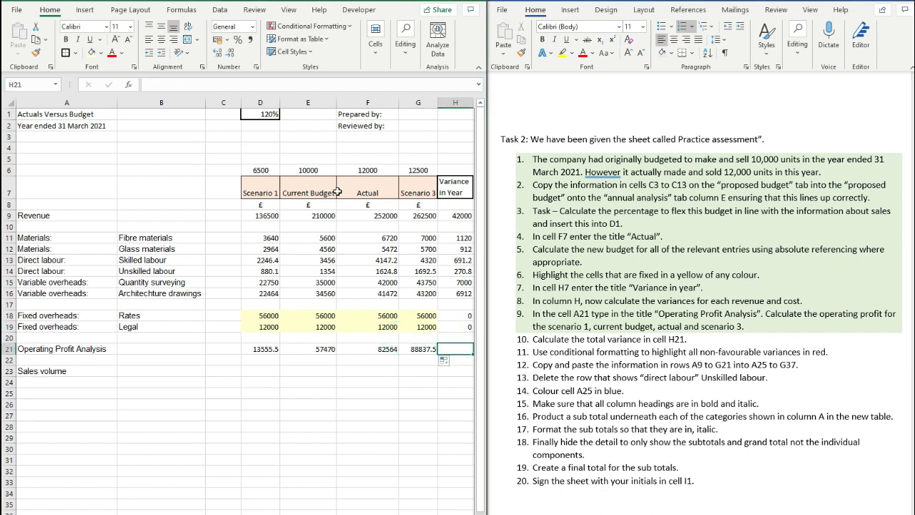
{"action": "type", "text": "="}
{"action": "left_click", "coordinate": [385, 348]}
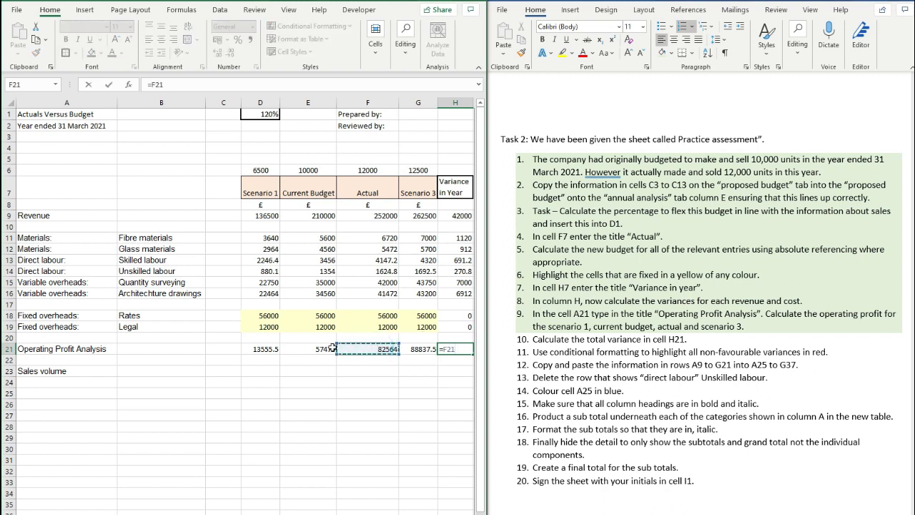
{"action": "type", "text": "-"}
{"action": "left_click", "coordinate": [322, 349]}
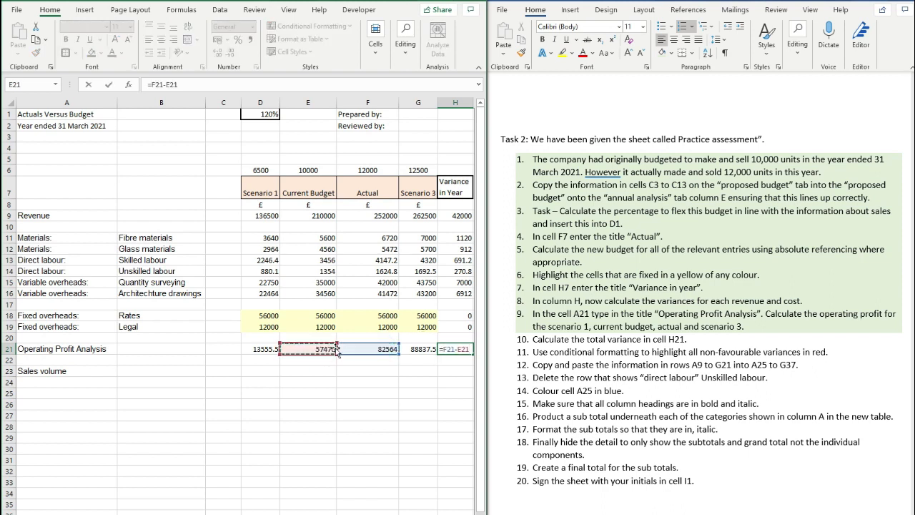
{"action": "key", "text": "Return"}
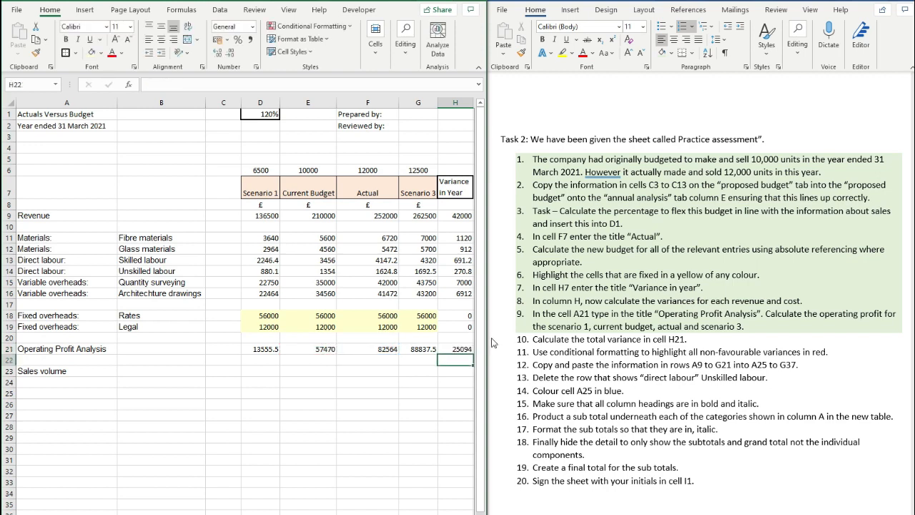
- Check the H9 revenue variance formula and shade task 10 green
{"action": "left_click", "coordinate": [431, 392]}
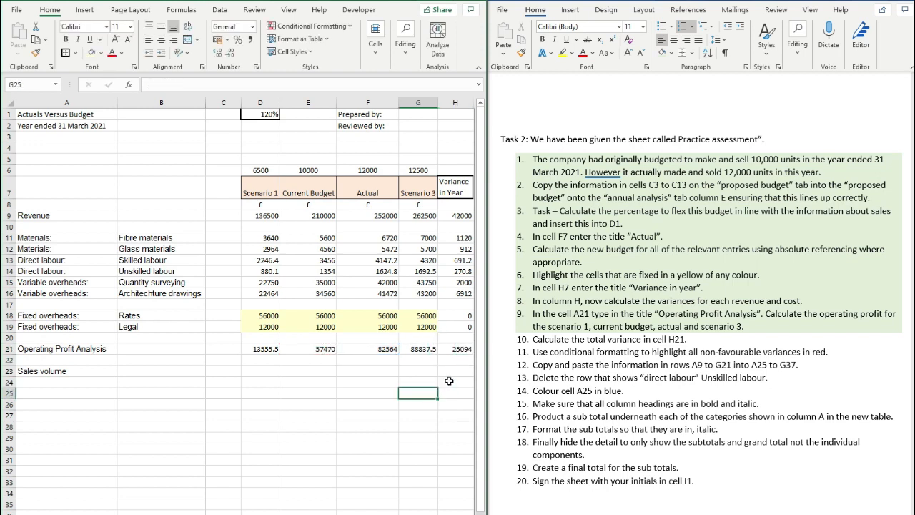
{"action": "left_click", "coordinate": [456, 215]}
{"action": "left_click", "coordinate": [619, 354]}
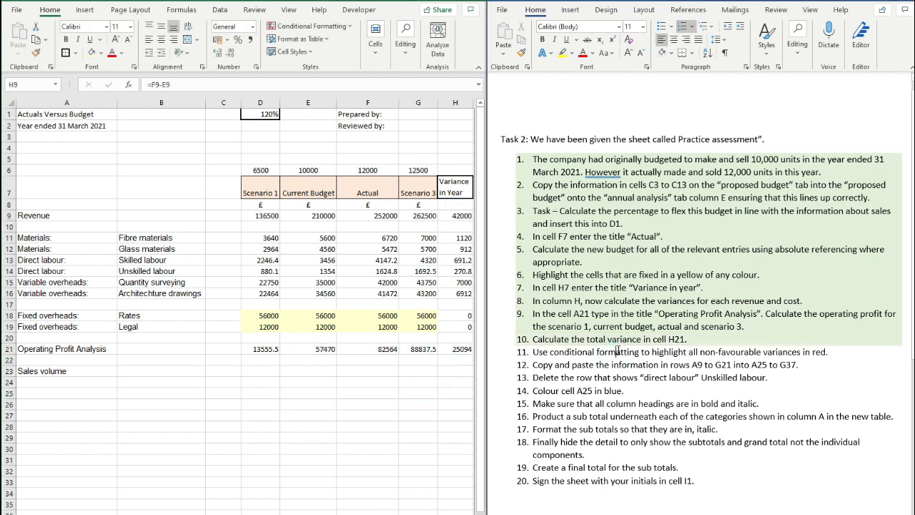
{"action": "left_click", "coordinate": [404, 378]}
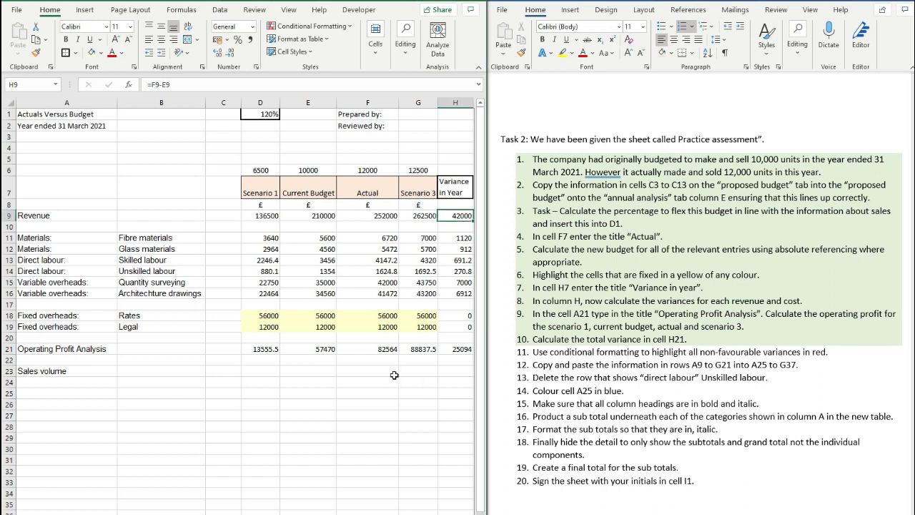
{"action": "left_click", "coordinate": [378, 380]}
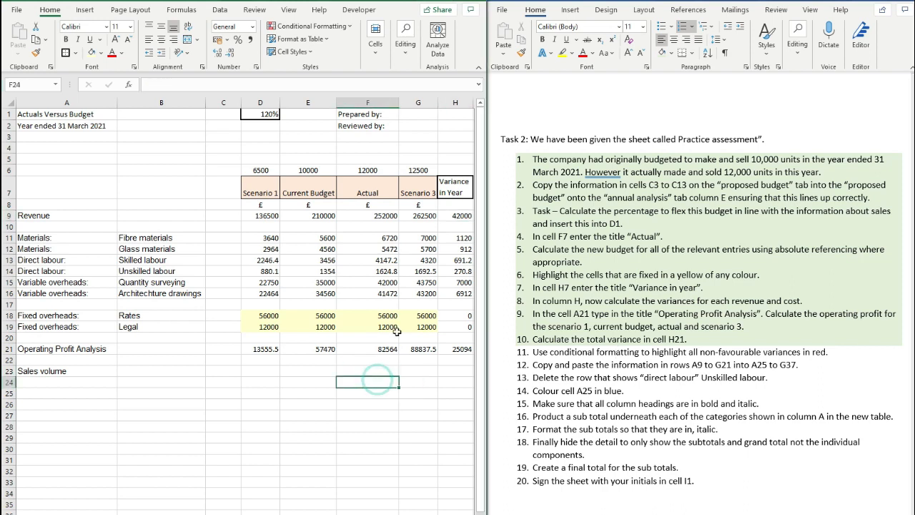
{"action": "left_click", "coordinate": [453, 215]}
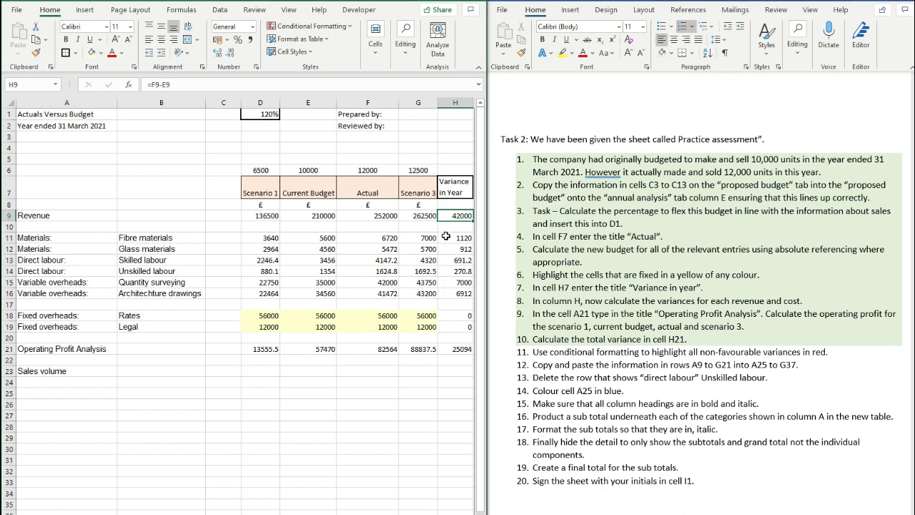
{"action": "left_click", "coordinate": [453, 237]}
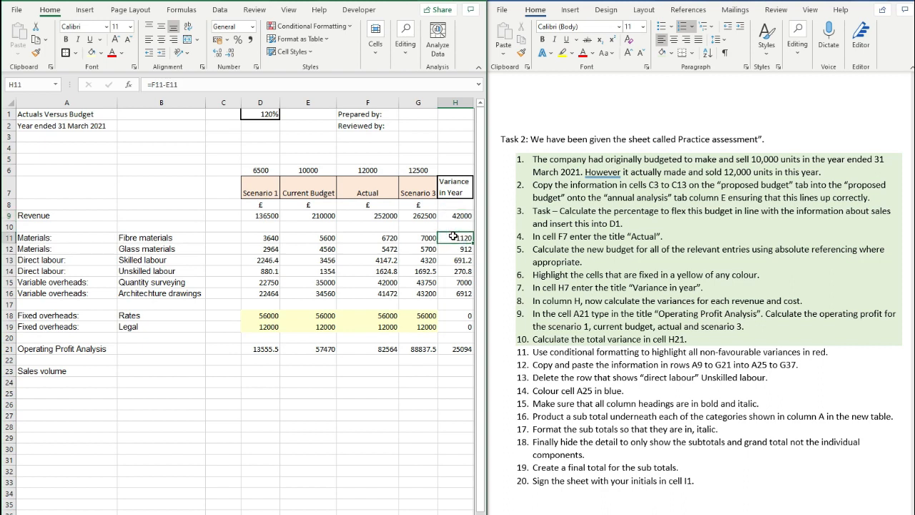
{"action": "left_click_drag", "start_coordinate": [453, 238], "coordinate": [450, 294]}
{"action": "double_click", "coordinate": [452, 238]}
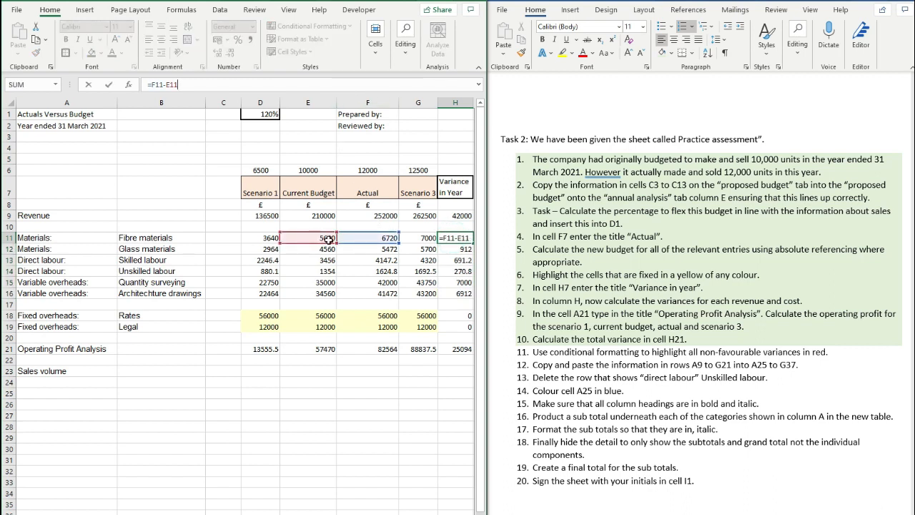
{"action": "key", "text": "Escape"}
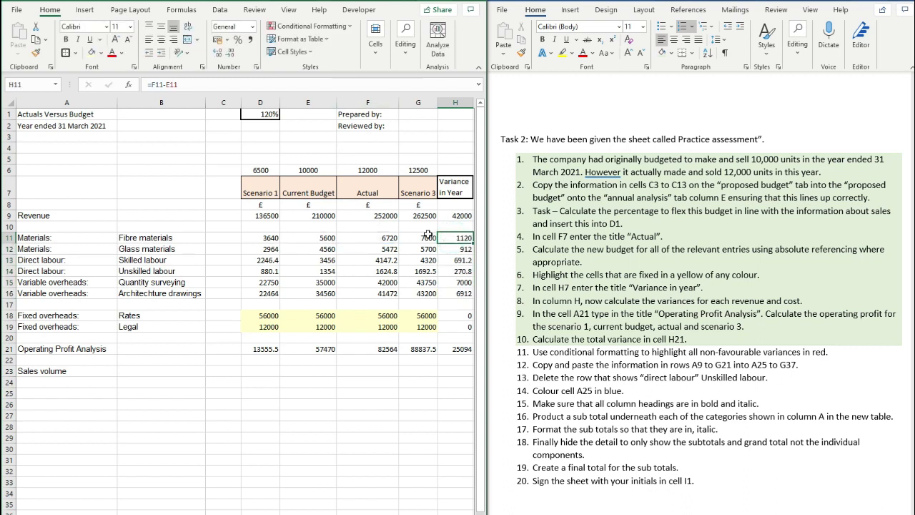
{"action": "left_click_drag", "start_coordinate": [456, 239], "coordinate": [456, 293]}
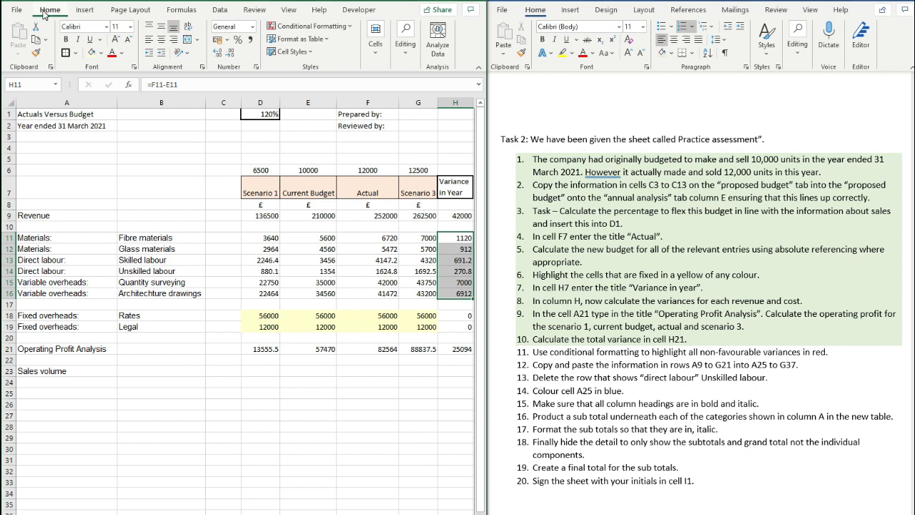
- Add a Greater Than 0 rule with Light Red Fill to the cost variances H11:H16
{"action": "left_click", "coordinate": [319, 32]}
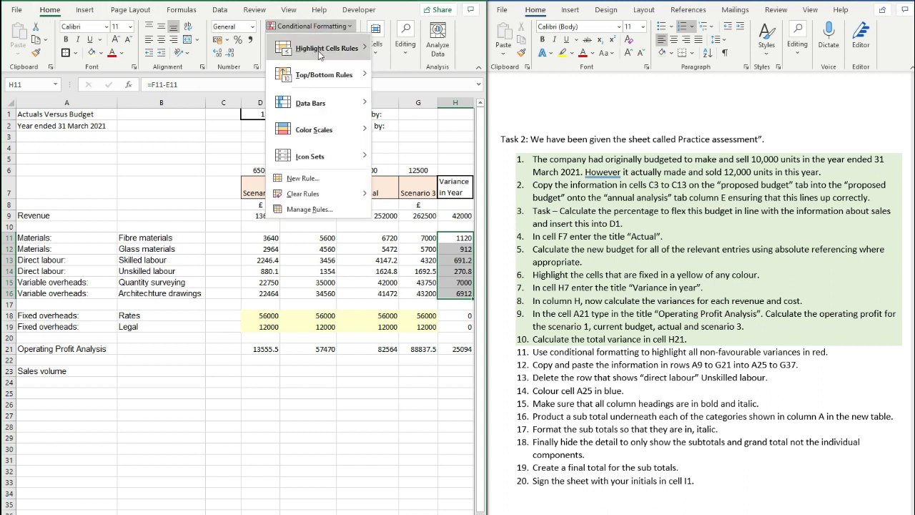
{"action": "mouse_move", "coordinate": [318, 51]}
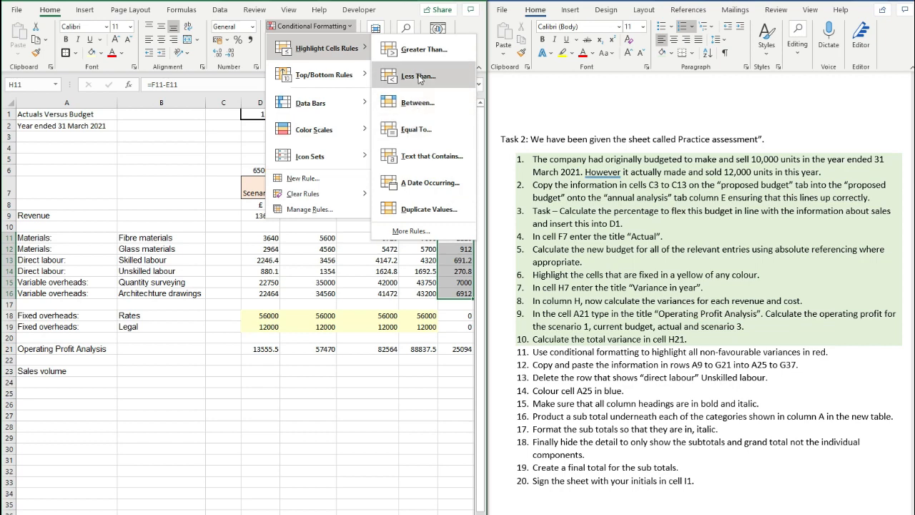
{"action": "left_click", "coordinate": [421, 49]}
{"action": "type", "text": "0"}
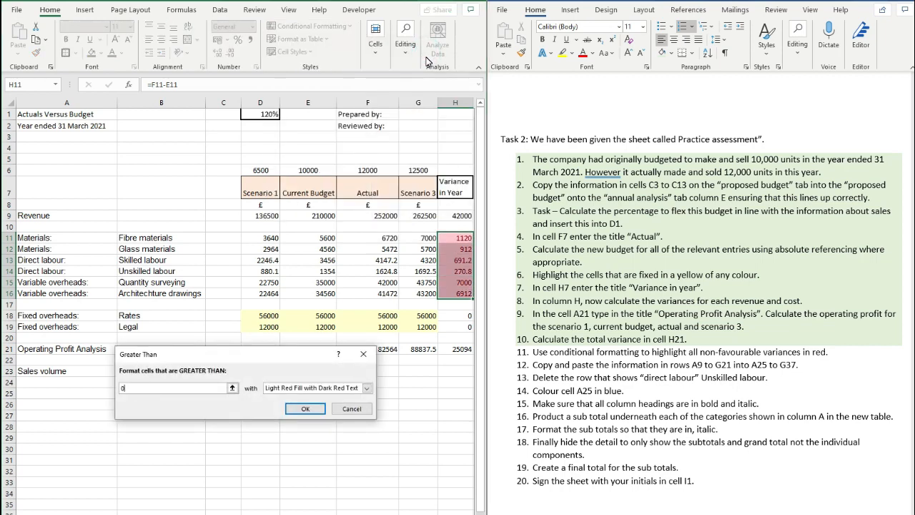
{"action": "left_click", "coordinate": [306, 409]}
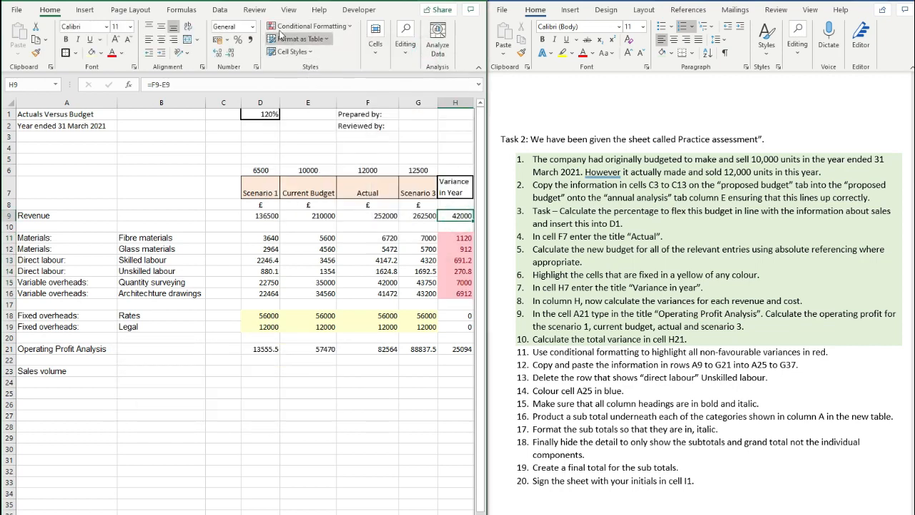
- Cancel a started Less Than rule and shade task 11 green
{"action": "left_click", "coordinate": [312, 25]}
{"action": "mouse_move", "coordinate": [326, 48]}
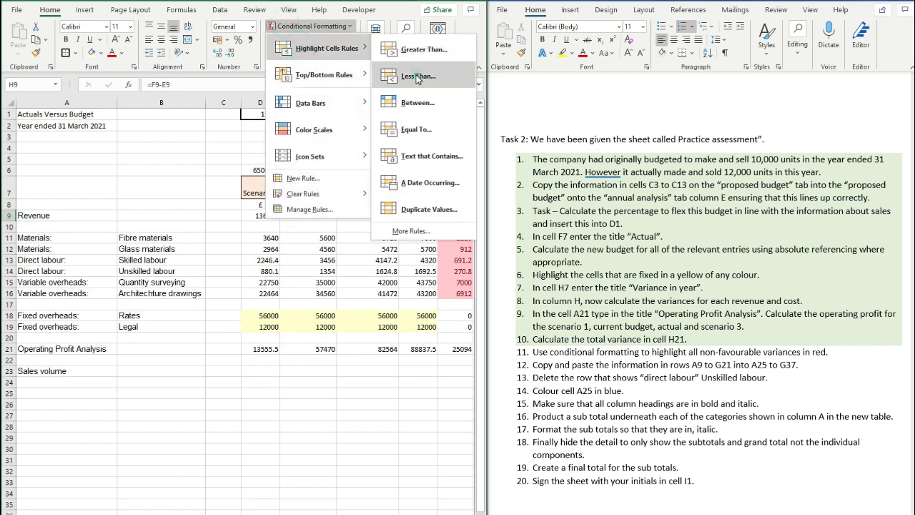
{"action": "left_click", "coordinate": [419, 75]}
{"action": "key", "text": "Escape"}
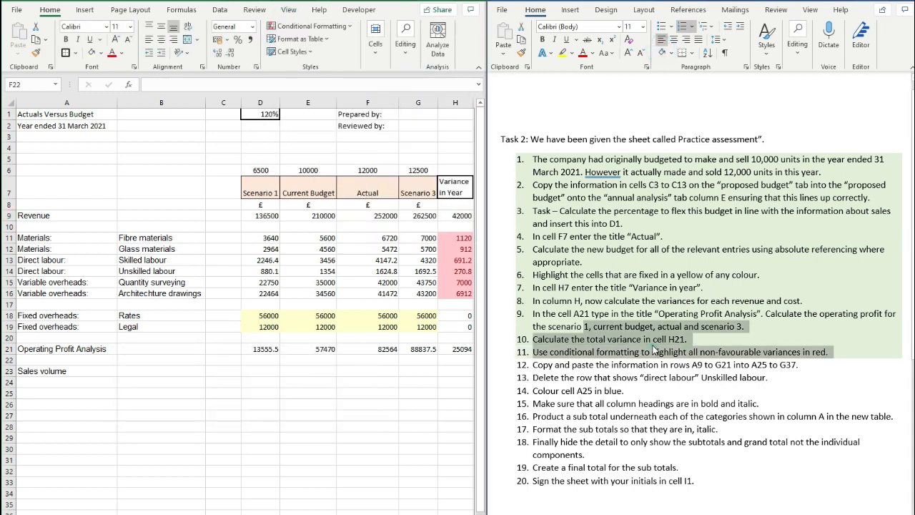
{"action": "left_click", "coordinate": [654, 344]}
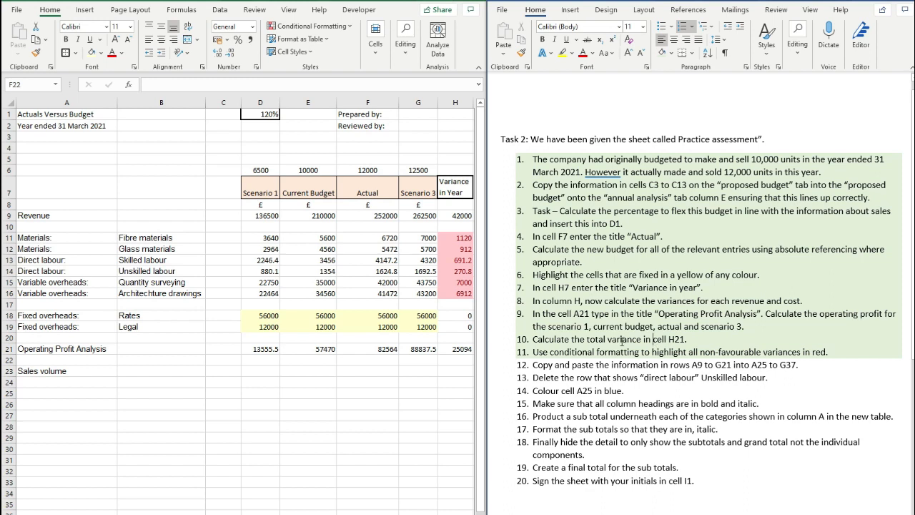
- Copy the A9:G21 block and paste it at A25
{"action": "left_click", "coordinate": [73, 215]}
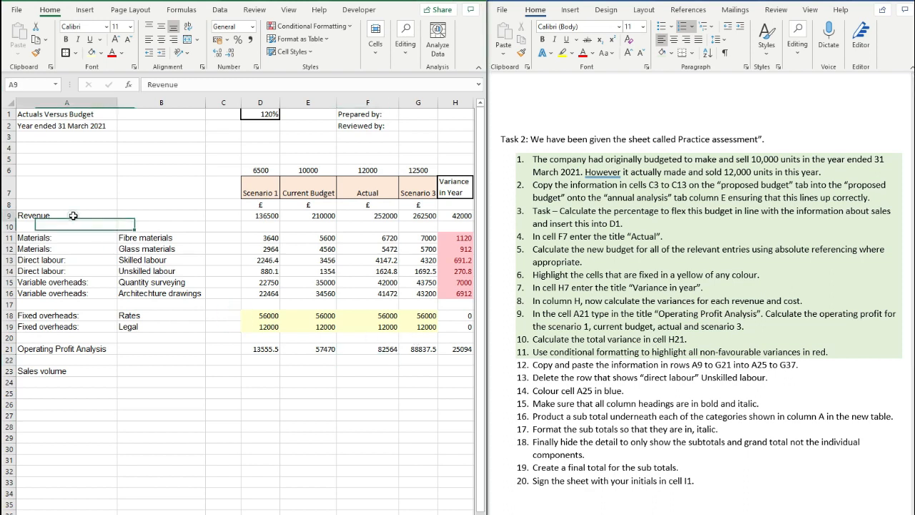
{"action": "left_click_drag", "start_coordinate": [73, 215], "coordinate": [415, 348]}
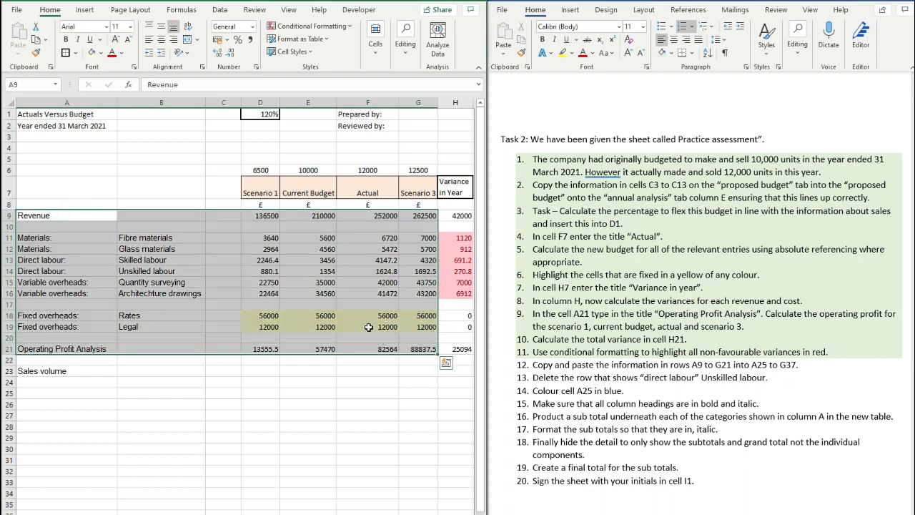
{"action": "key", "text": "ctrl+c"}
{"action": "left_click", "coordinate": [76, 391]}
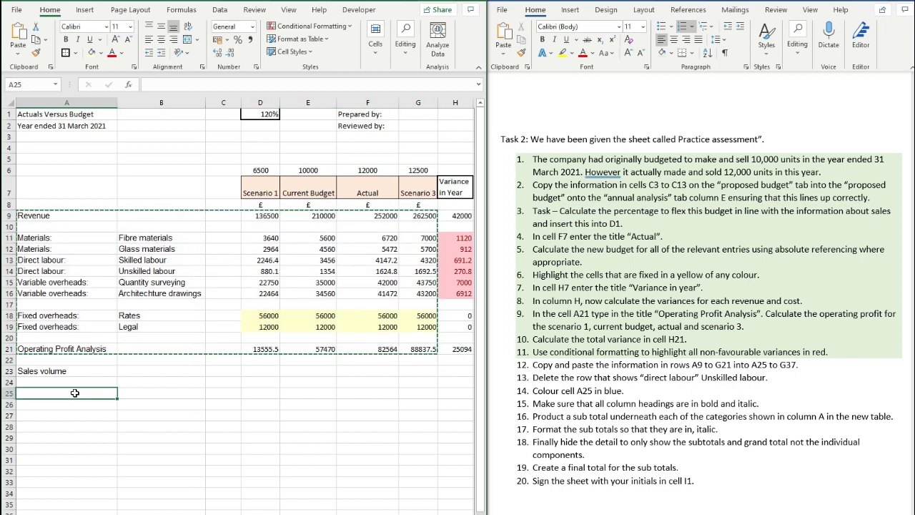
{"action": "key", "text": "ctrl+v"}
{"action": "scroll", "coordinate": [79, 388], "scroll_direction": "down", "scroll_amount": 3}
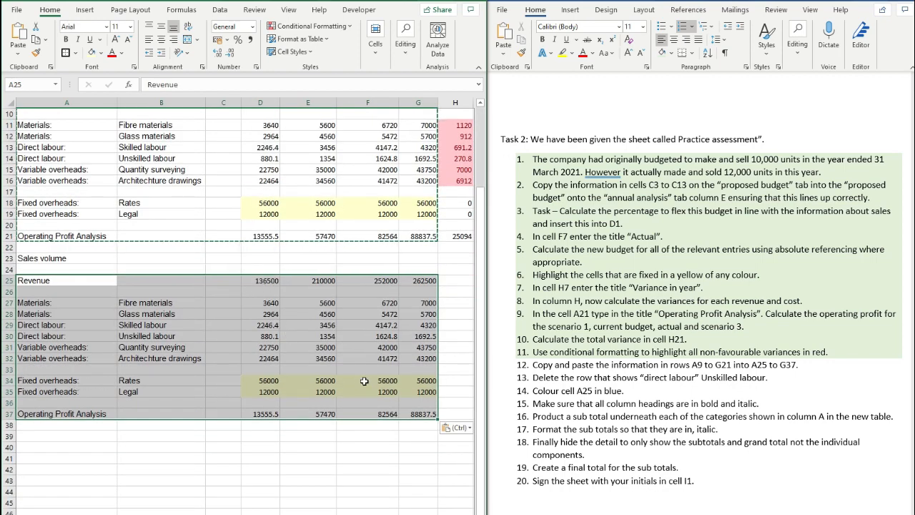
- Shade task 12 green in the task list
{"action": "left_click_drag", "start_coordinate": [550, 352], "coordinate": [597, 377]}
{"action": "left_click", "coordinate": [595, 376]}
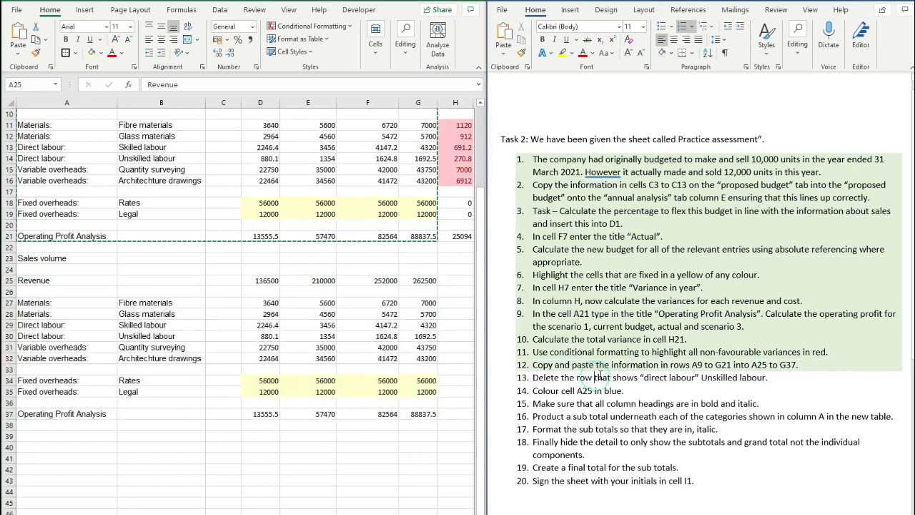
{"action": "left_click", "coordinate": [354, 431]}
{"action": "left_click_drag", "start_coordinate": [286, 455], "coordinate": [286, 452]}
- Delete row 30, the Unskilled labour row of the copied table, and mark task 13 done
{"action": "left_click", "coordinate": [141, 361]}
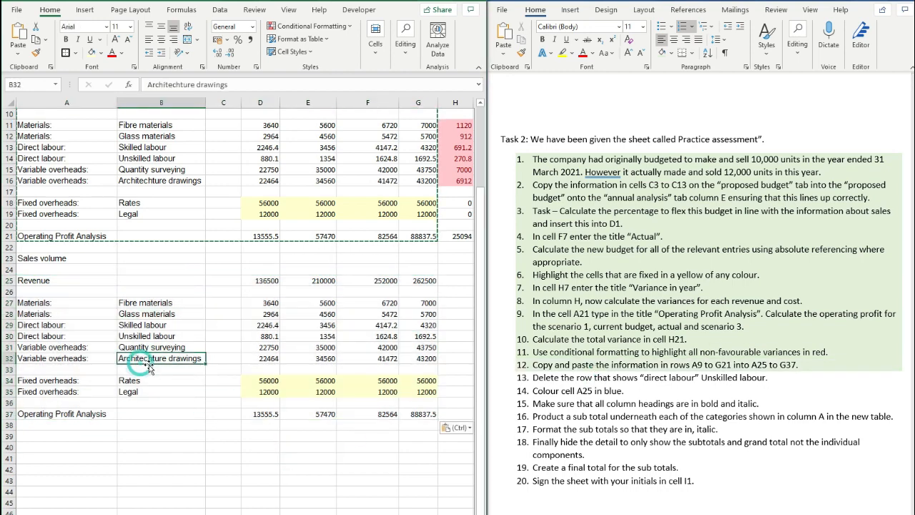
{"action": "left_click", "coordinate": [74, 337]}
{"action": "key", "text": "Escape"}
{"action": "left_click", "coordinate": [10, 336]}
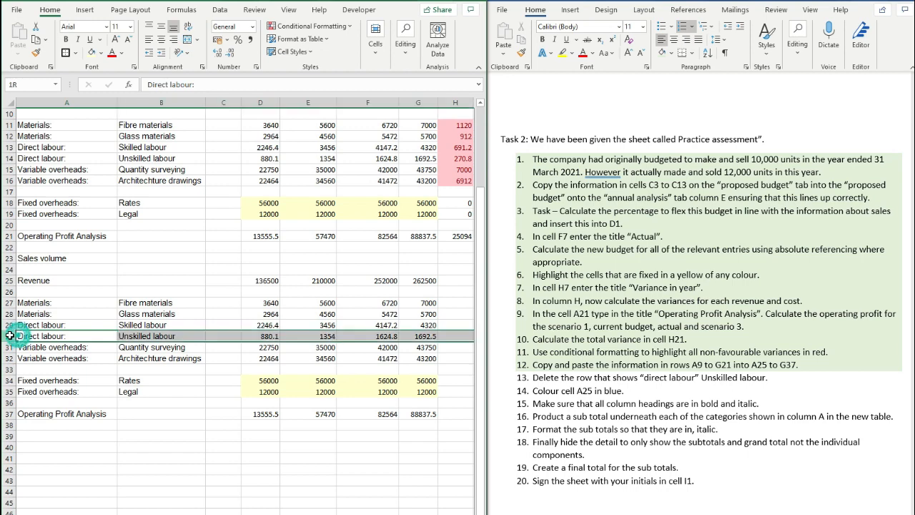
{"action": "right_click", "coordinate": [10, 337]}
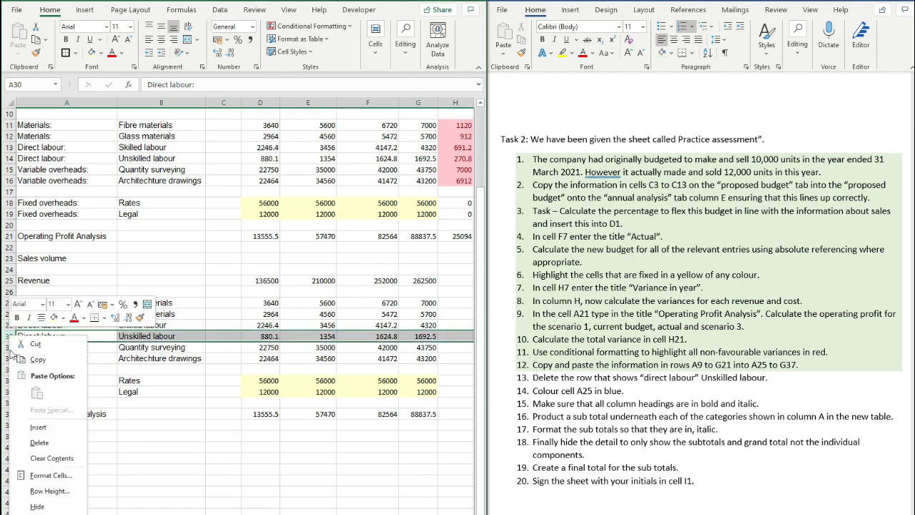
{"action": "left_click", "coordinate": [39, 442]}
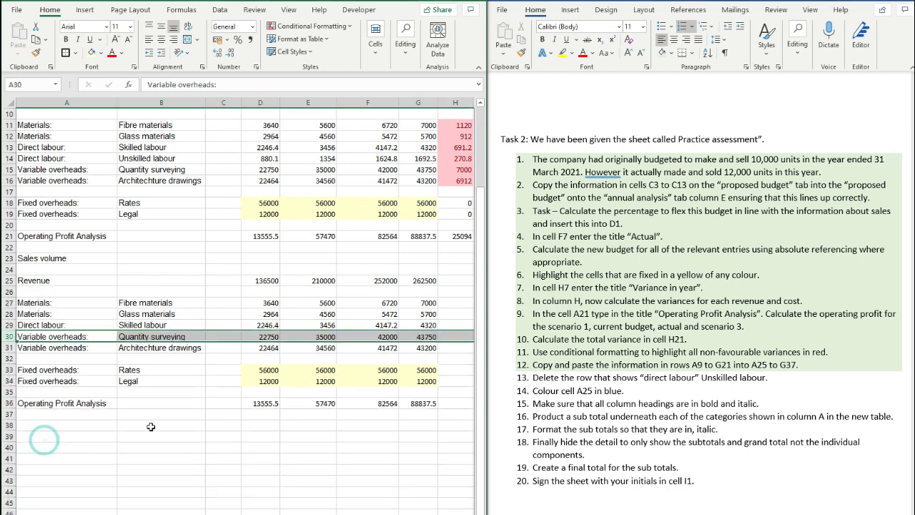
{"action": "left_click", "coordinate": [160, 425]}
{"action": "left_click", "coordinate": [573, 349]}
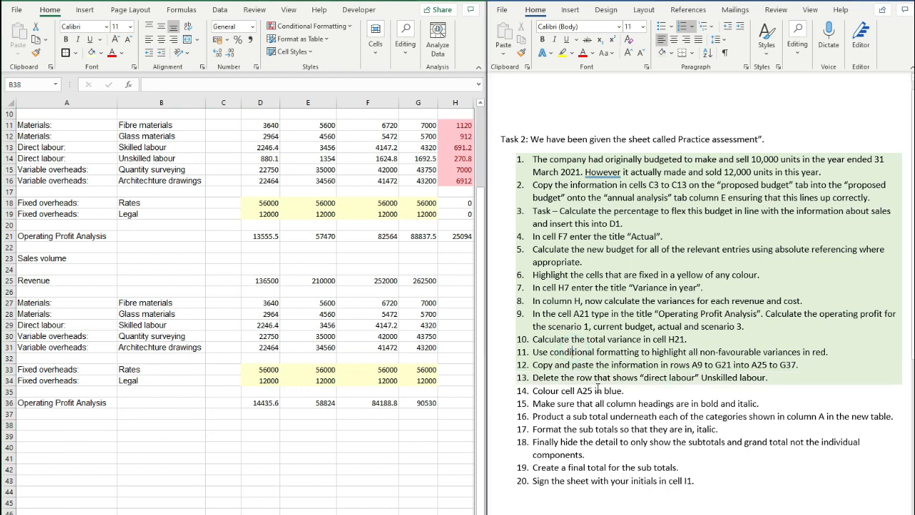
{"action": "left_click", "coordinate": [297, 389]}
- Fill cell A25 light blue
{"action": "left_click", "coordinate": [92, 282]}
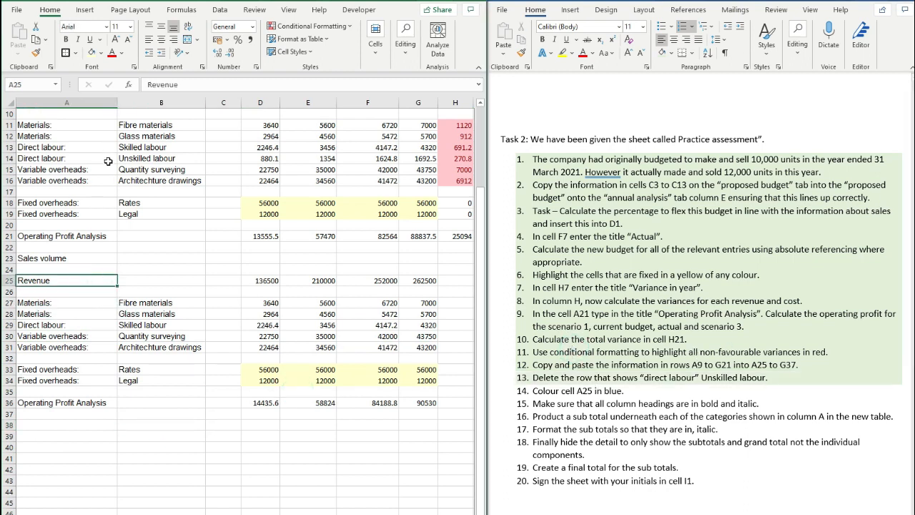
{"action": "left_click", "coordinate": [101, 53]}
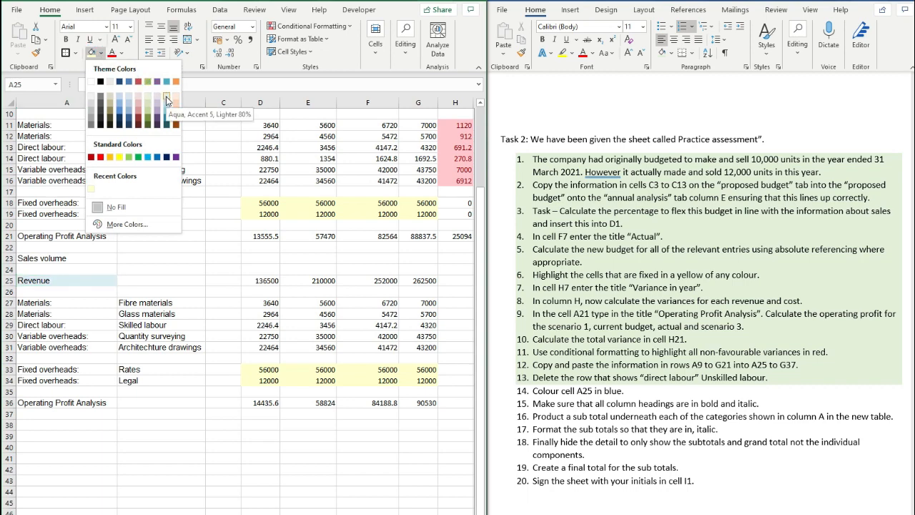
{"action": "left_click", "coordinate": [165, 100]}
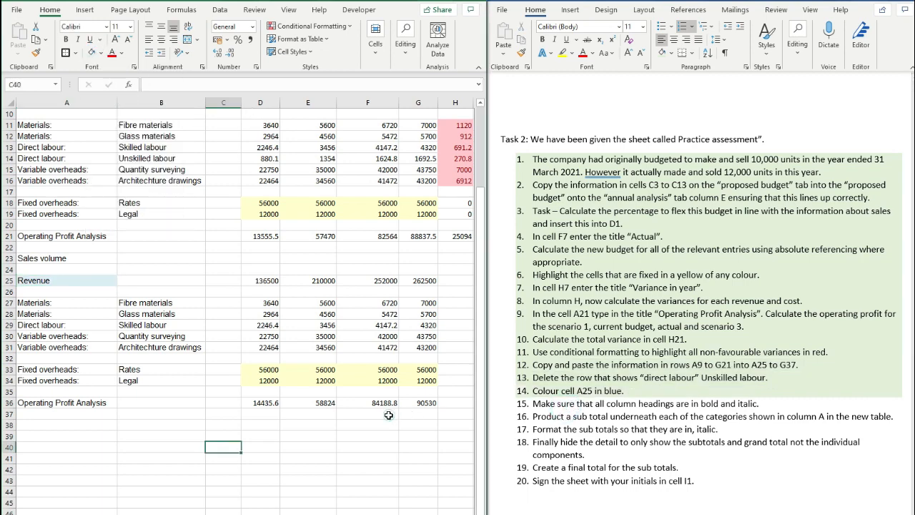
{"action": "left_click", "coordinate": [334, 427]}
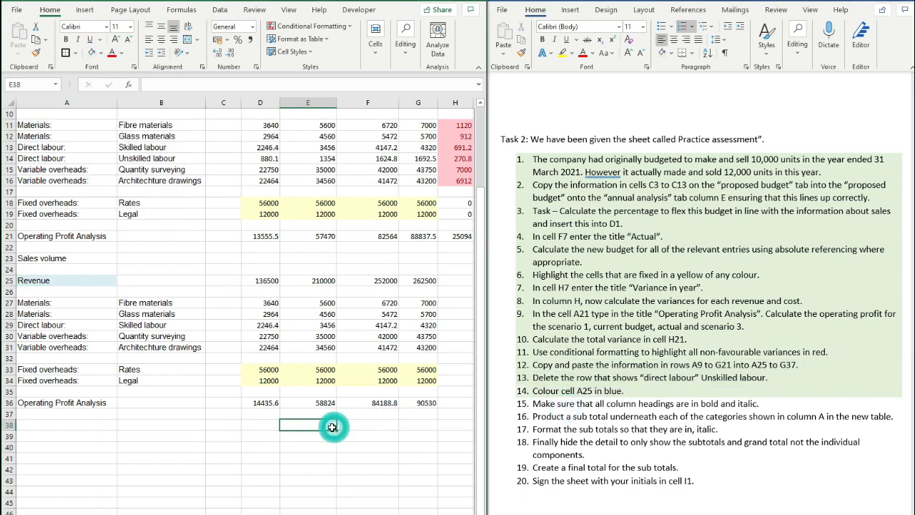
- Make the copied table's labels in A27:B36 bold and italic
{"action": "scroll", "coordinate": [288, 424], "scroll_direction": "up", "scroll_amount": 1}
{"action": "scroll", "coordinate": [288, 424], "scroll_direction": "up", "scroll_amount": 2}
{"action": "scroll", "coordinate": [286, 422], "scroll_direction": "down", "scroll_amount": 3}
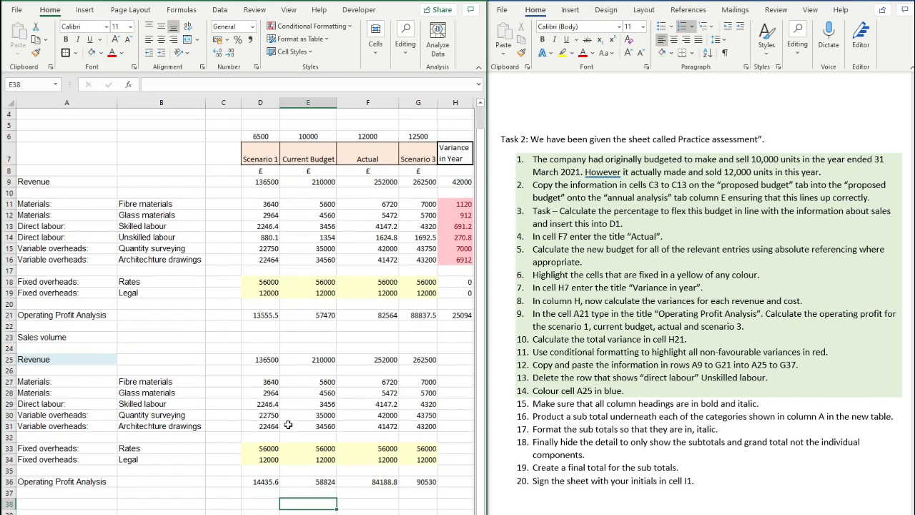
{"action": "scroll", "coordinate": [251, 417], "scroll_direction": "up", "scroll_amount": 1}
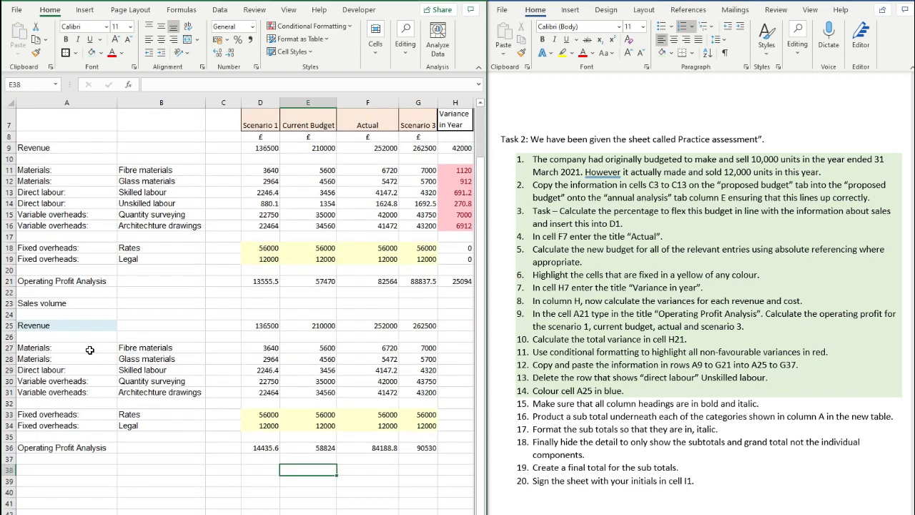
{"action": "left_click_drag", "start_coordinate": [89, 350], "coordinate": [164, 445]}
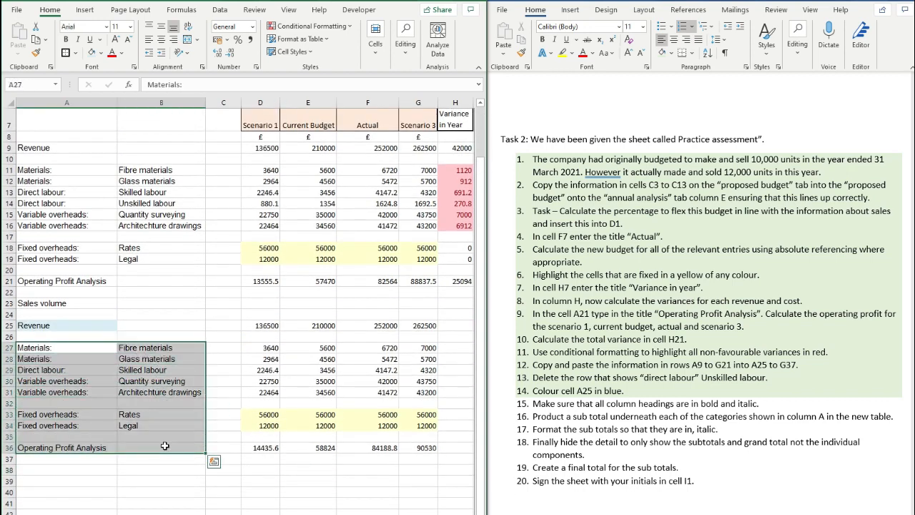
{"action": "key", "text": "ctrl+b"}
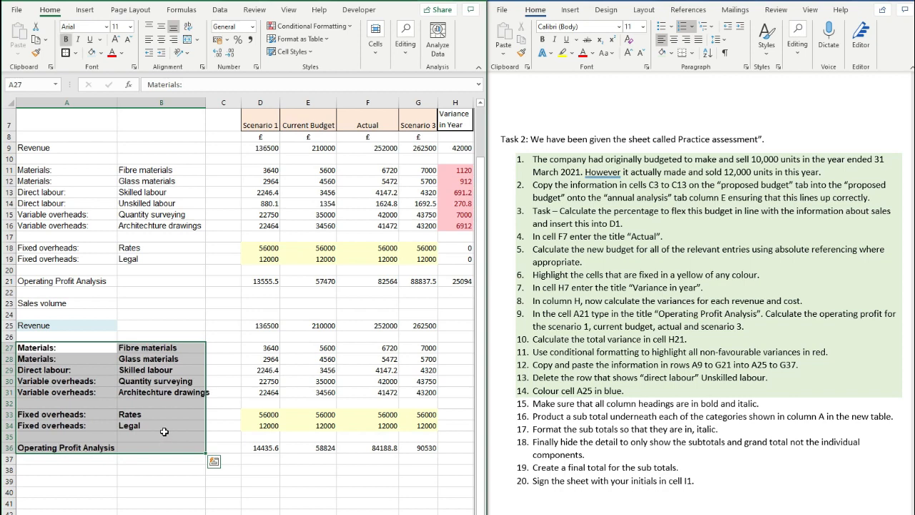
{"action": "key", "text": "ctrl+i"}
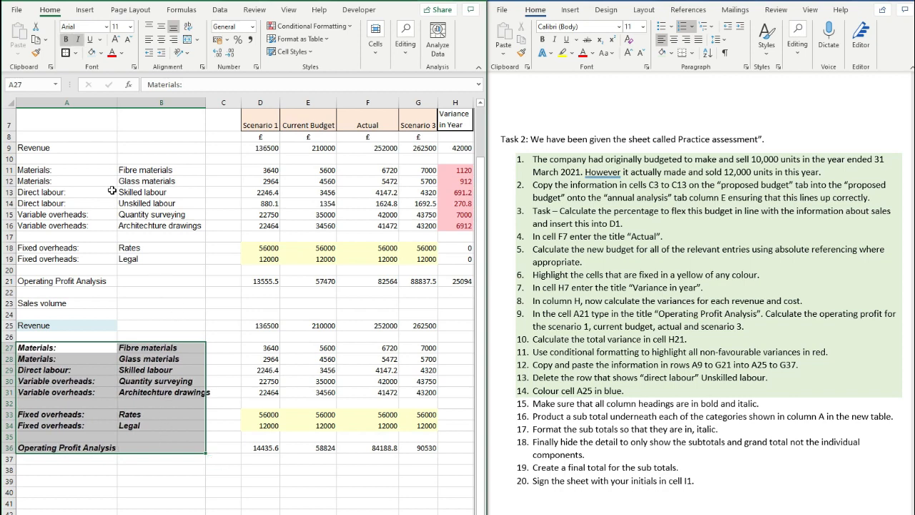
- Make the original labels A9:B23 and column headings D6:H7 bold and italic
{"action": "left_click_drag", "start_coordinate": [71, 147], "coordinate": [185, 298]}
{"action": "key", "text": "ctrl+b"}
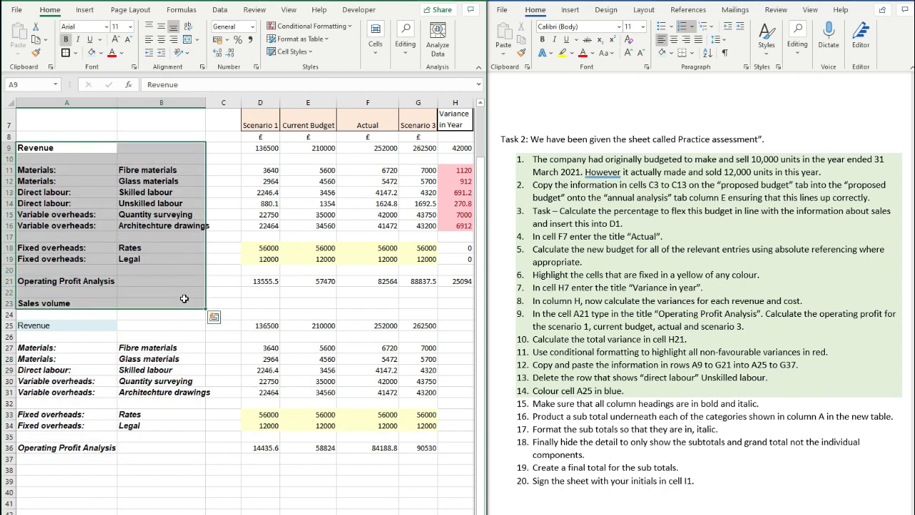
{"action": "key", "text": "ctrl+i"}
{"action": "scroll", "coordinate": [229, 250], "scroll_direction": "up", "scroll_amount": 2}
{"action": "left_click_drag", "start_coordinate": [268, 194], "coordinate": [444, 176]}
{"action": "key", "text": "ctrl+b"}
{"action": "key", "text": "ctrl+i"}
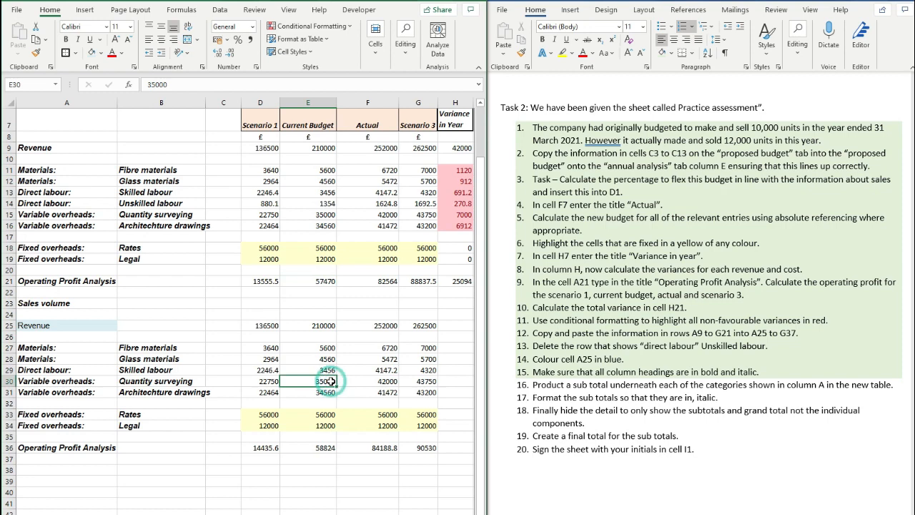
- Correct the misspelled 'Product' in task 16's wording
{"action": "left_click", "coordinate": [568, 381]}
{"action": "left_click_drag", "start_coordinate": [567, 382], "coordinate": [563, 385]}
{"action": "type", "text": "e"}
{"action": "left_click", "coordinate": [587, 372]}
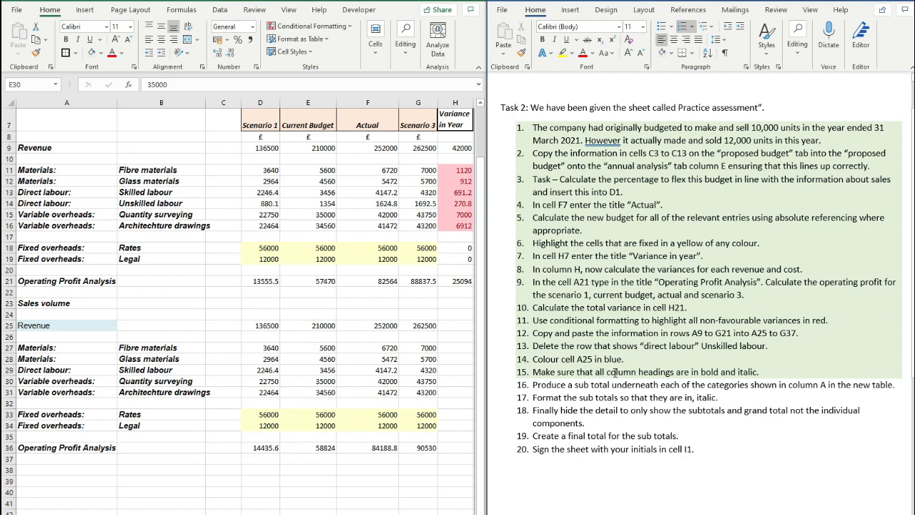
{"action": "left_click", "coordinate": [255, 380]}
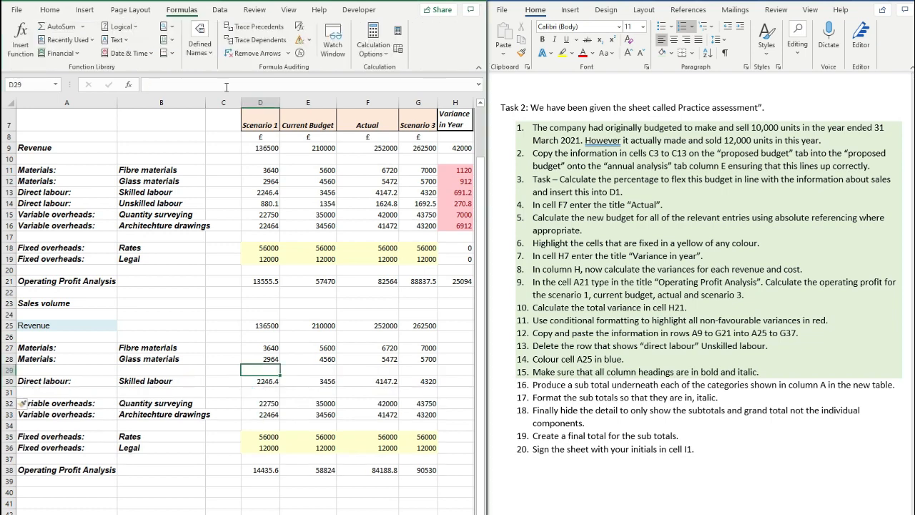
- Enter =SUBTOTAL(9,D27:D28) in D29 and extend it across to G29
{"action": "type", "text": "=subtotal"}
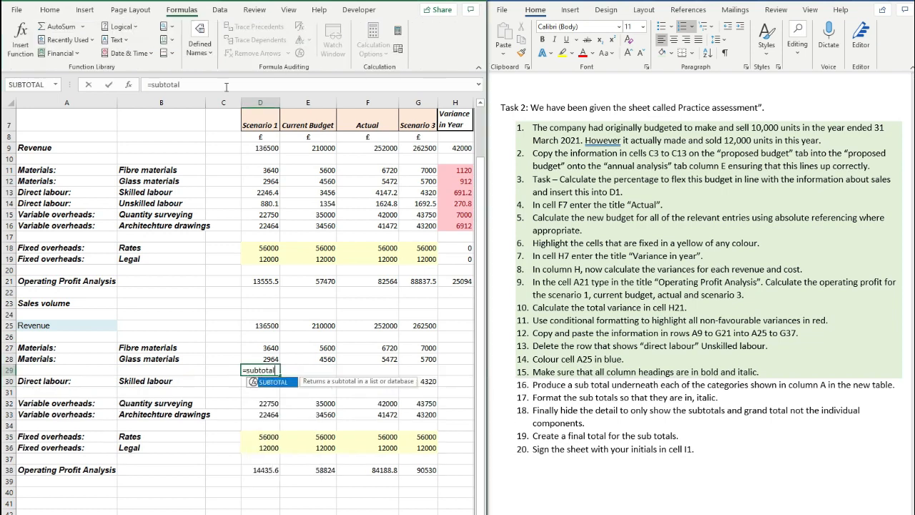
{"action": "type", "text": "("}
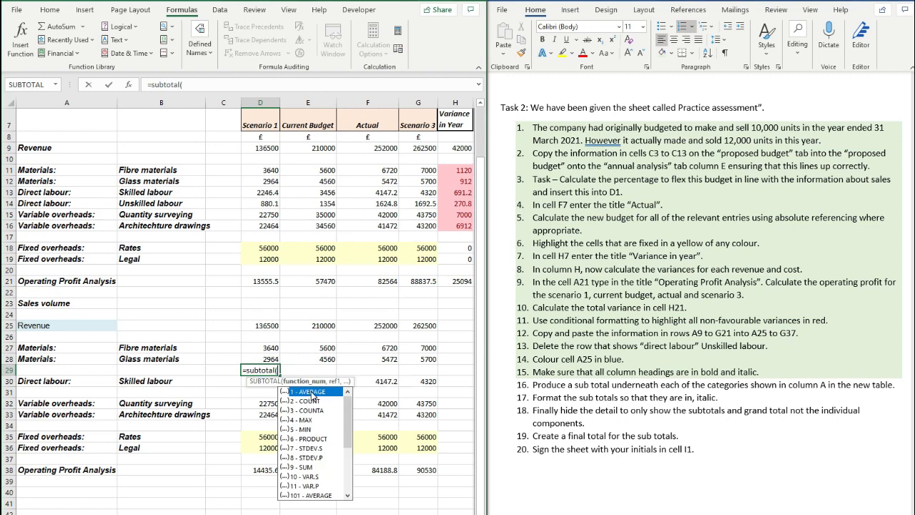
{"action": "left_click", "coordinate": [305, 468]}
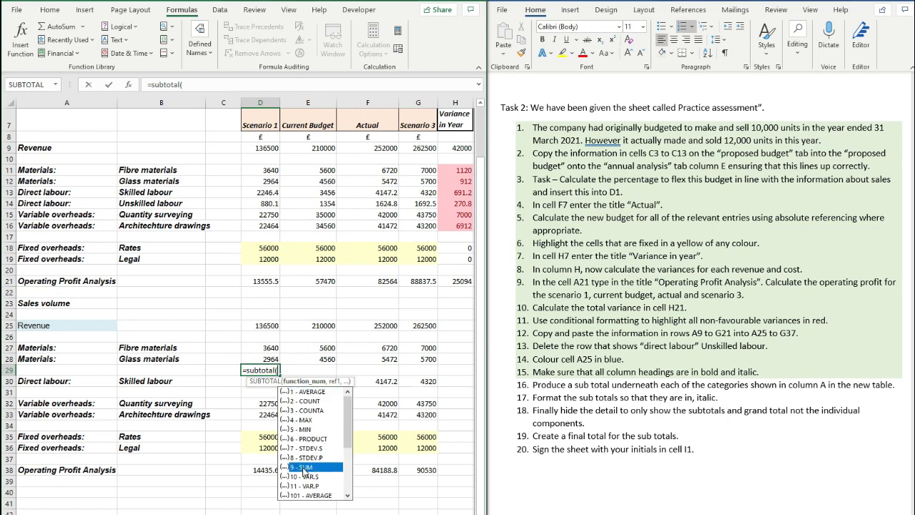
{"action": "left_click", "coordinate": [189, 85]}
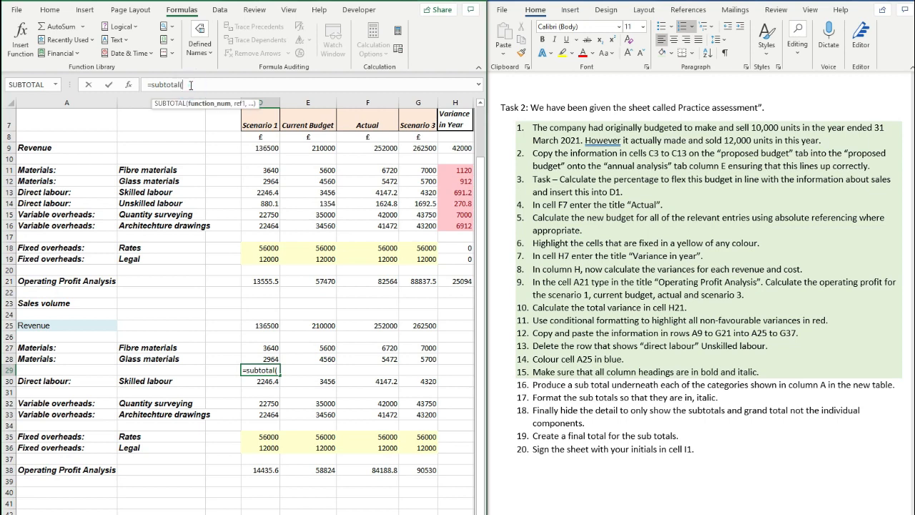
{"action": "type", "text": "9,"}
{"action": "left_click_drag", "start_coordinate": [270, 347], "coordinate": [271, 357]}
{"action": "type", "text": ")"}
{"action": "key", "text": "Return"}
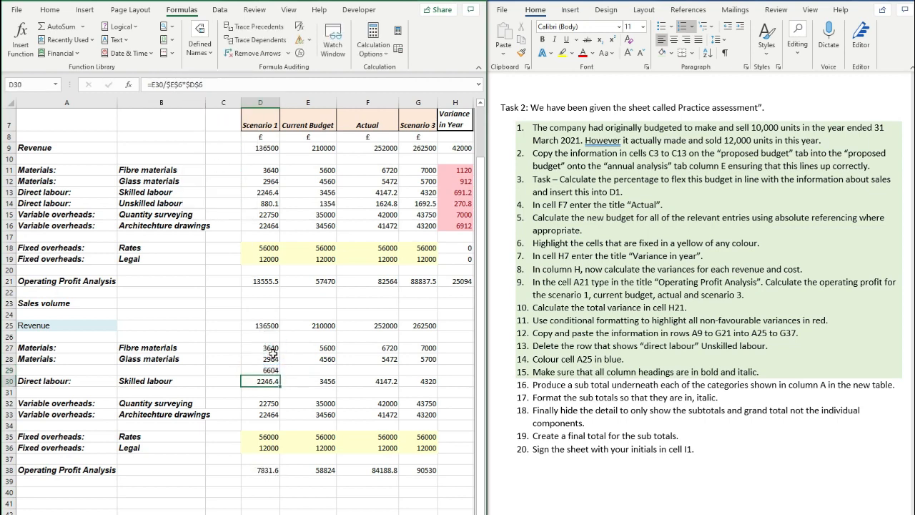
{"action": "left_click", "coordinate": [279, 371]}
{"action": "left_click_drag", "start_coordinate": [280, 373], "coordinate": [429, 372]}
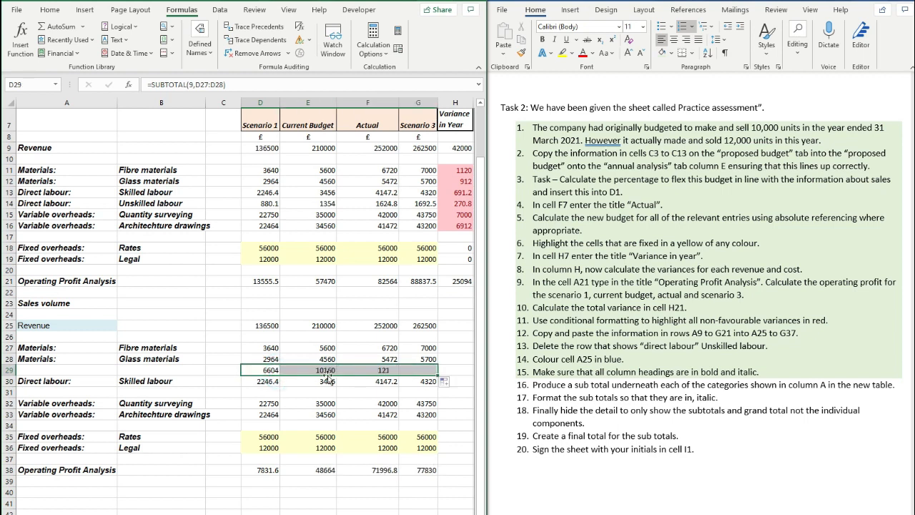
- Paste the materials subtotal row into rows 34 and 31
{"action": "key", "text": "ctrl+c"}
{"action": "left_click", "coordinate": [273, 425]}
{"action": "key", "text": "ctrl+v"}
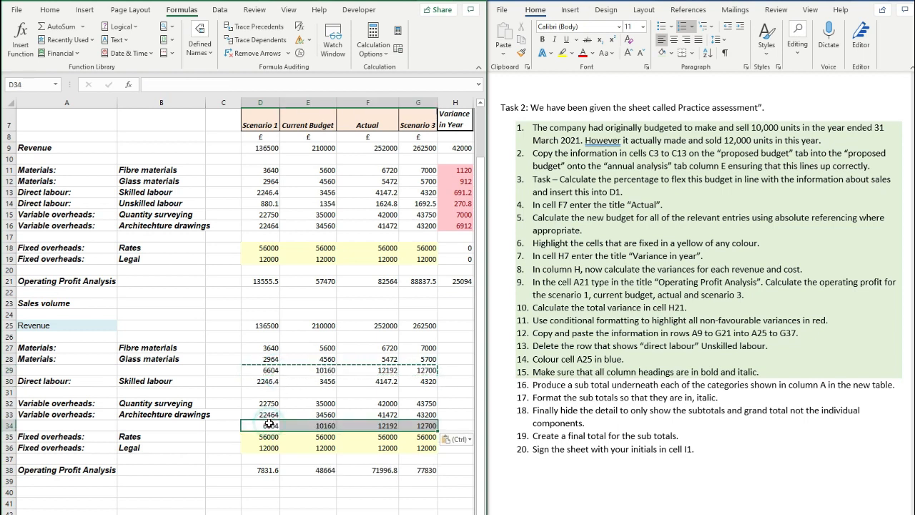
{"action": "left_click", "coordinate": [267, 391]}
{"action": "key", "text": "ctrl+v"}
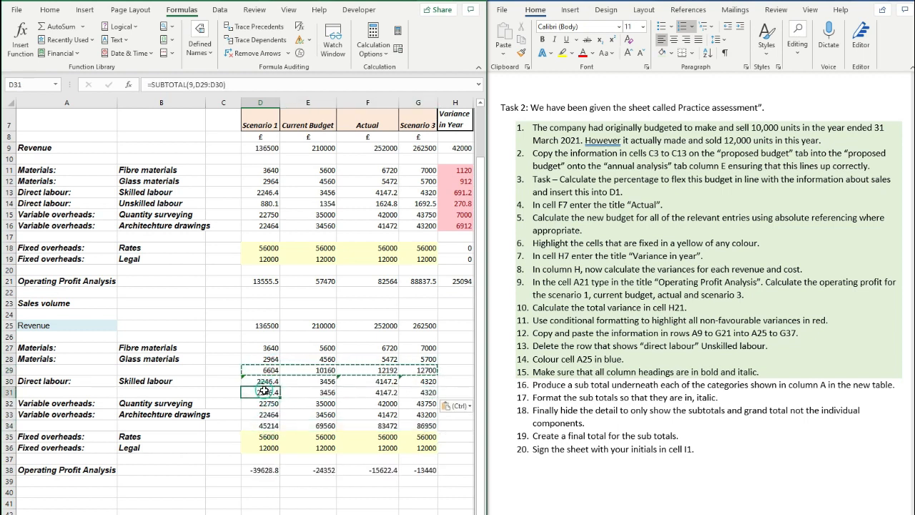
- Limit the D31 subtotal to D30, fill it to G31, and paste it into row 26
{"action": "left_click", "coordinate": [241, 85]}
{"action": "left_click_drag", "start_coordinate": [278, 363], "coordinate": [279, 365]}
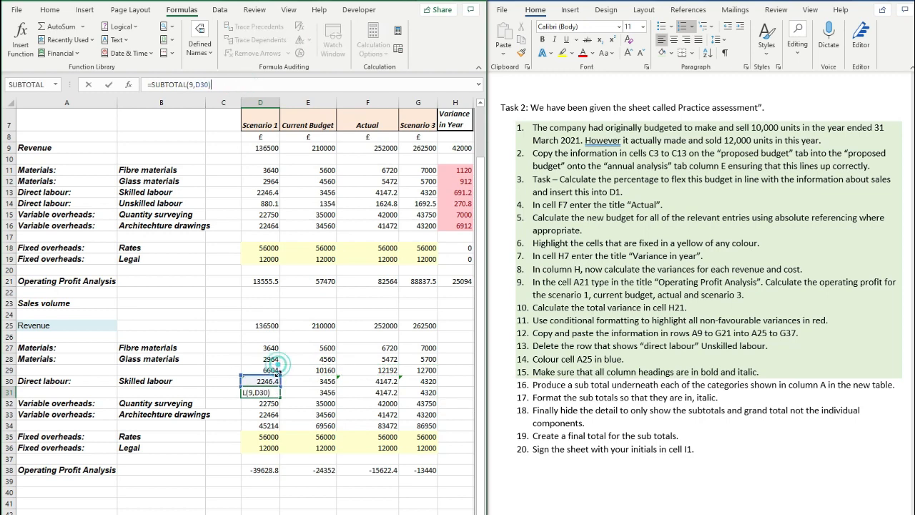
{"action": "key", "text": "Return"}
{"action": "left_click", "coordinate": [274, 390]}
{"action": "left_click_drag", "start_coordinate": [281, 398], "coordinate": [429, 393]}
{"action": "key", "text": "ctrl+c"}
{"action": "left_click", "coordinate": [271, 336]}
{"action": "key", "text": "ctrl+v"}
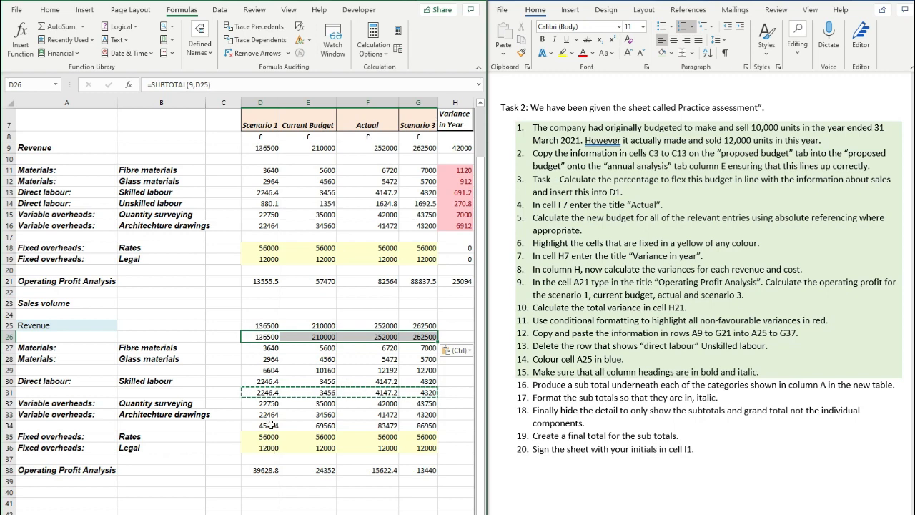
- Copy the row 34 subtotal into D37:G37 for the fixed overheads
{"action": "left_click_drag", "start_coordinate": [270, 425], "coordinate": [426, 426]}
{"action": "key", "text": "ctrl+c"}
{"action": "left_click", "coordinate": [259, 459]}
{"action": "key", "text": "ctrl+v"}
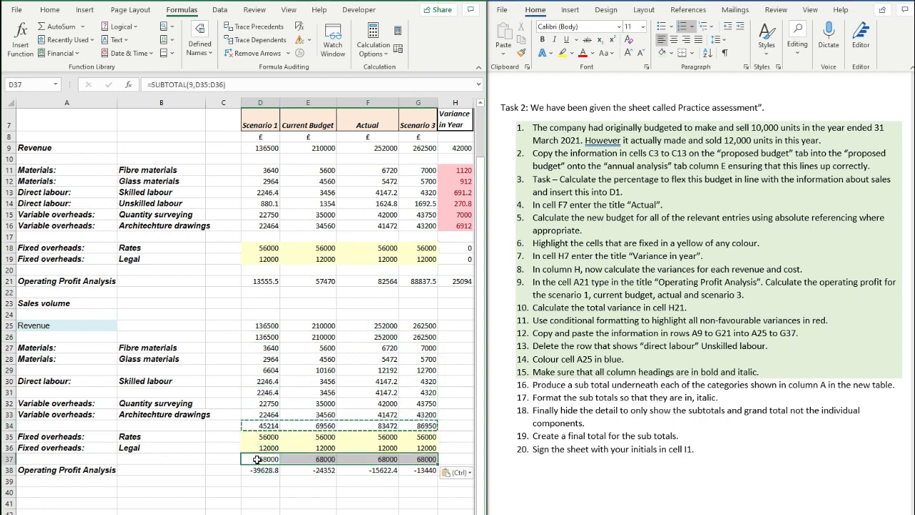
{"action": "left_click", "coordinate": [259, 459]}
{"action": "key", "text": "Escape"}
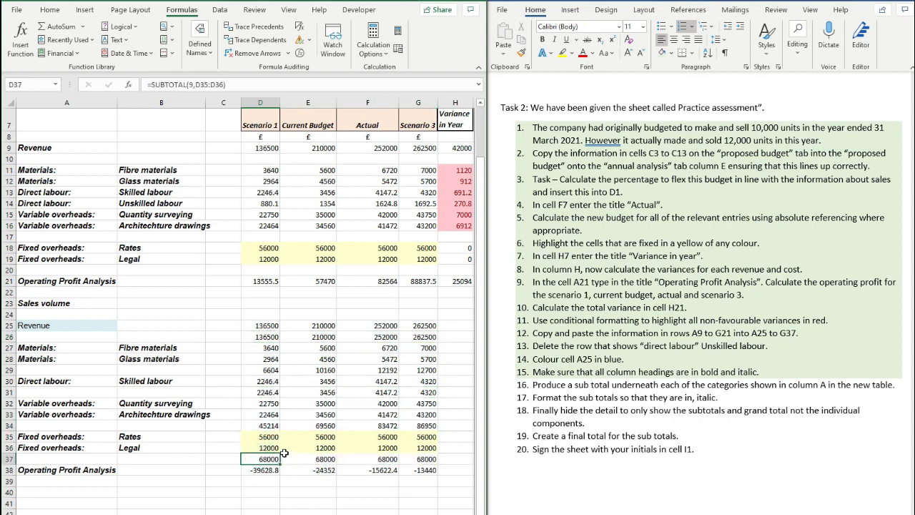
- Shade tasks 15 and 16 green in the task list
{"action": "left_click", "coordinate": [587, 372]}
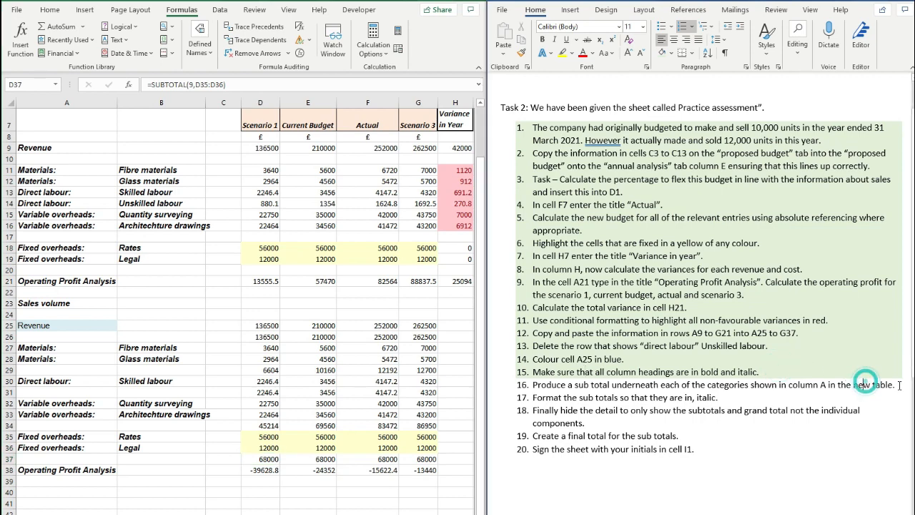
{"action": "left_click_drag", "start_coordinate": [899, 386], "coordinate": [742, 362]}
{"action": "left_click", "coordinate": [667, 53]}
{"action": "left_click", "coordinate": [603, 372]}
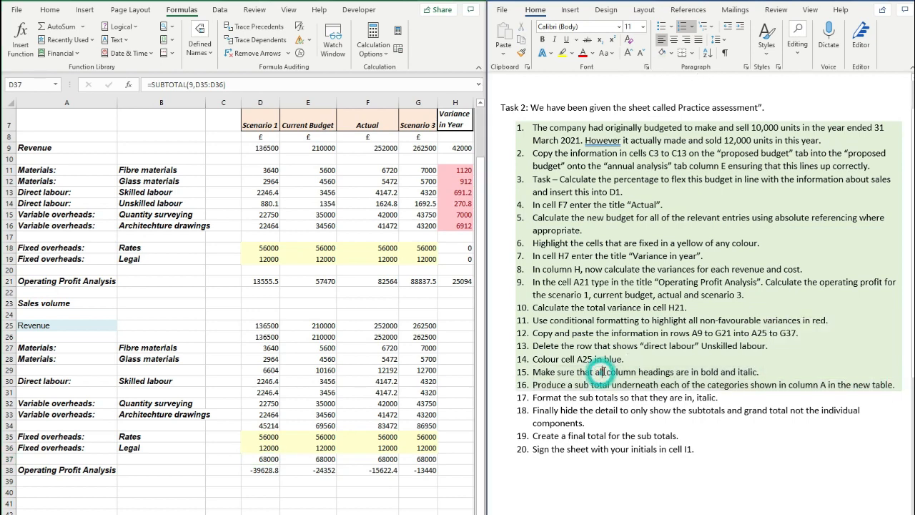
{"action": "left_click", "coordinate": [361, 401]}
{"action": "left_click", "coordinate": [259, 336]}
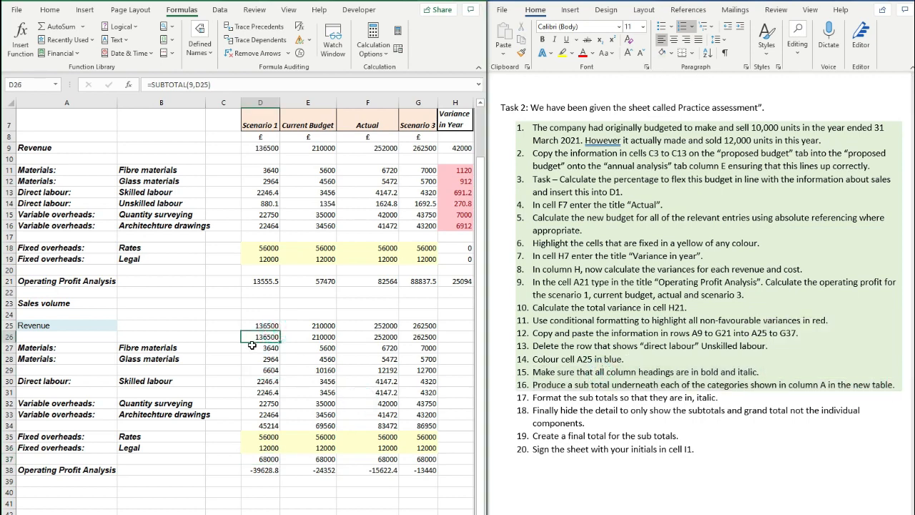
- Italicise the subtotal rows D26:G26, D29:G29, D31:G31, D34:G34 and D37:G37 together
{"action": "left_click_drag", "start_coordinate": [256, 338], "coordinate": [419, 337]}
{"action": "left_click_drag", "start_coordinate": [266, 369], "coordinate": [417, 369], "text": "ctrl"}
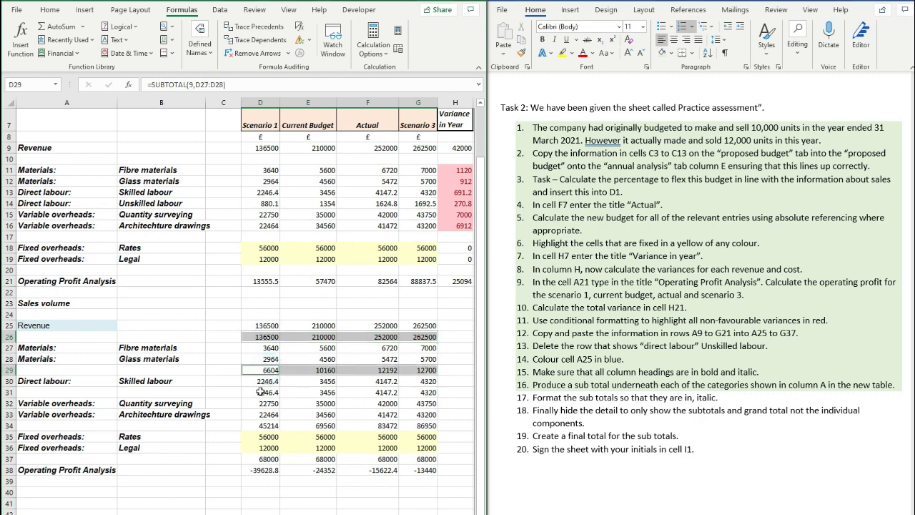
{"action": "left_click_drag", "start_coordinate": [261, 392], "coordinate": [417, 392], "text": "ctrl"}
{"action": "left_click_drag", "start_coordinate": [259, 426], "coordinate": [417, 425], "text": "ctrl"}
{"action": "left_click_drag", "start_coordinate": [259, 458], "coordinate": [407, 458], "text": "ctrl"}
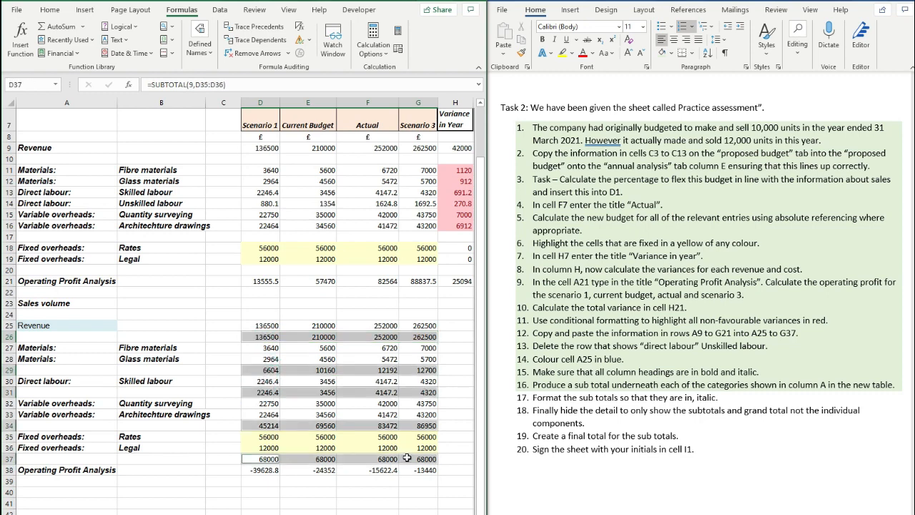
{"action": "key", "text": "ctrl+i"}
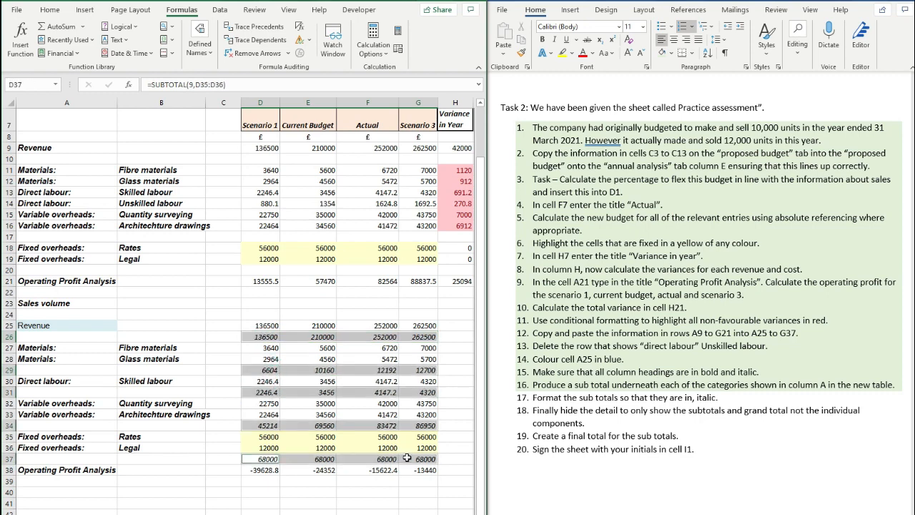
- Check the task list, then return to the spreadsheet to review the italic subtotals
{"action": "left_click", "coordinate": [50, 10]}
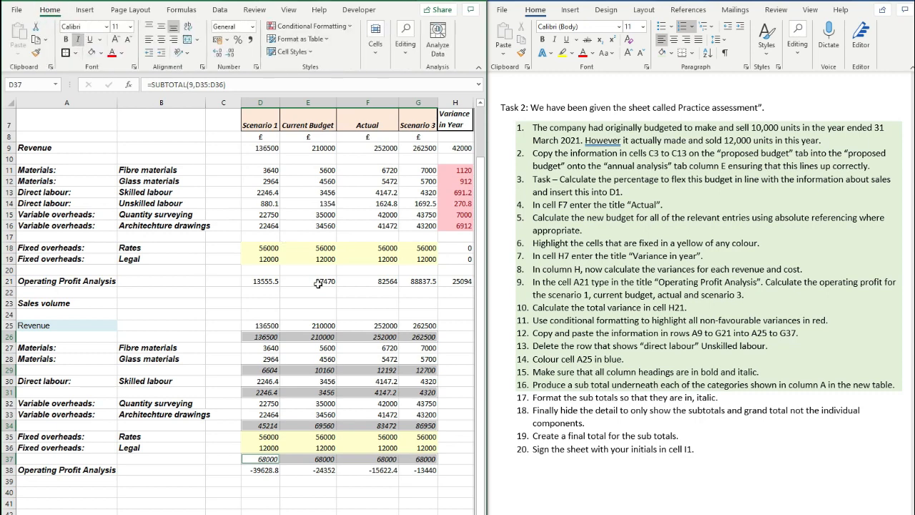
{"action": "left_click", "coordinate": [342, 309]}
{"action": "left_click", "coordinate": [621, 361]}
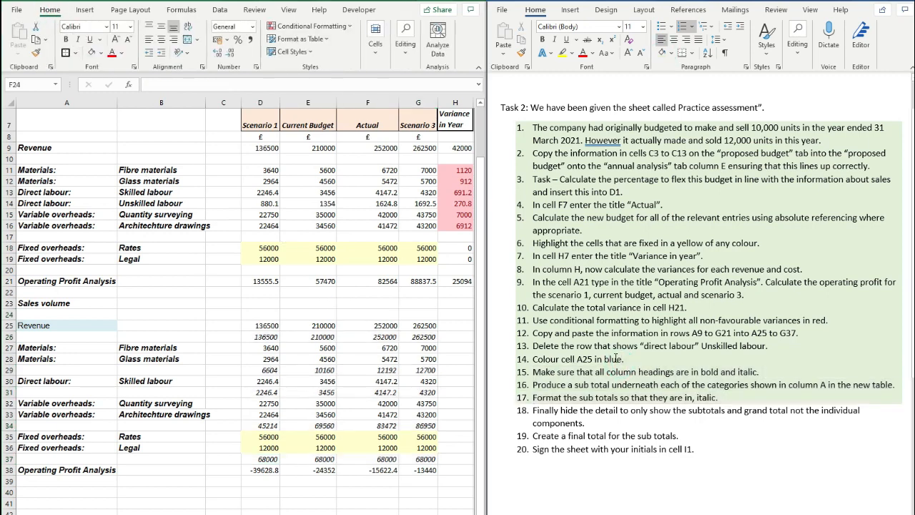
{"action": "left_click", "coordinate": [368, 393]}
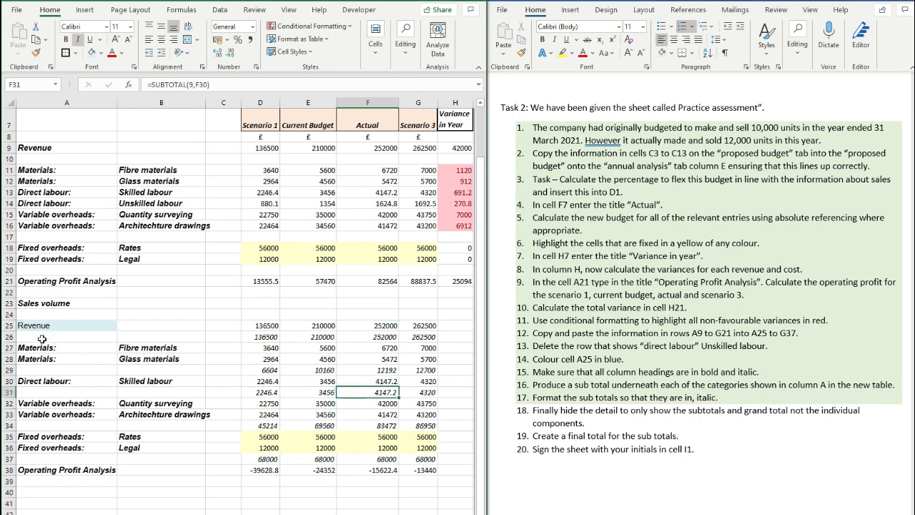
- Hide the Revenue detail row 25 and the Materials detail rows 27–28
{"action": "left_click", "coordinate": [9, 326]}
{"action": "right_click", "coordinate": [8, 325]}
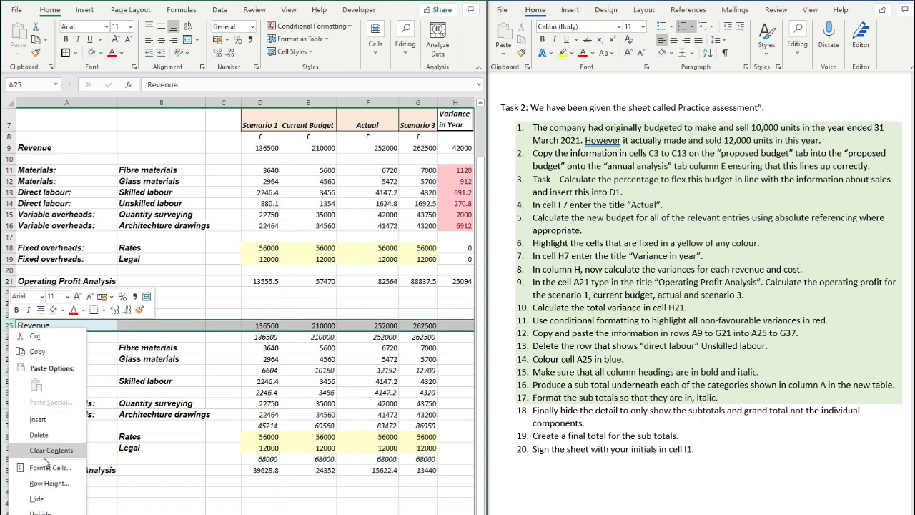
{"action": "left_click", "coordinate": [36, 494]}
{"action": "left_click_drag", "start_coordinate": [9, 336], "coordinate": [8, 347]}
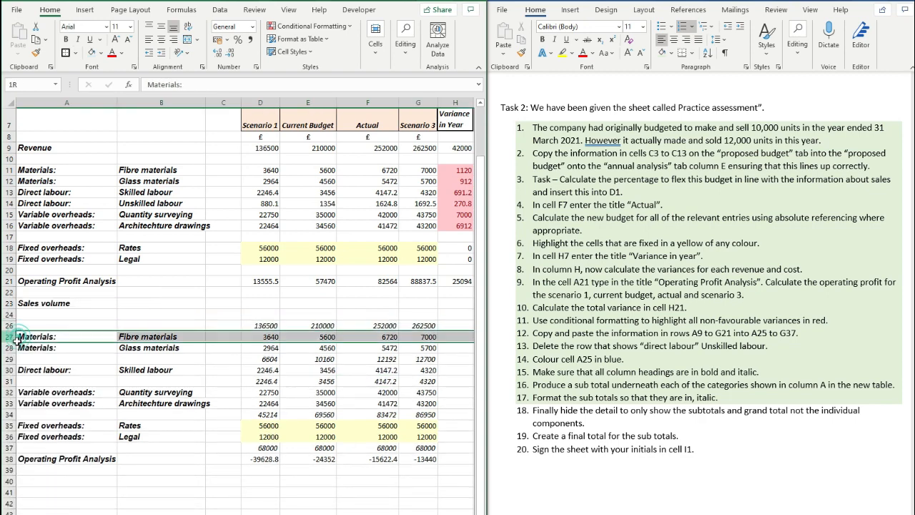
{"action": "right_click", "coordinate": [43, 343]}
{"action": "left_click", "coordinate": [71, 499]}
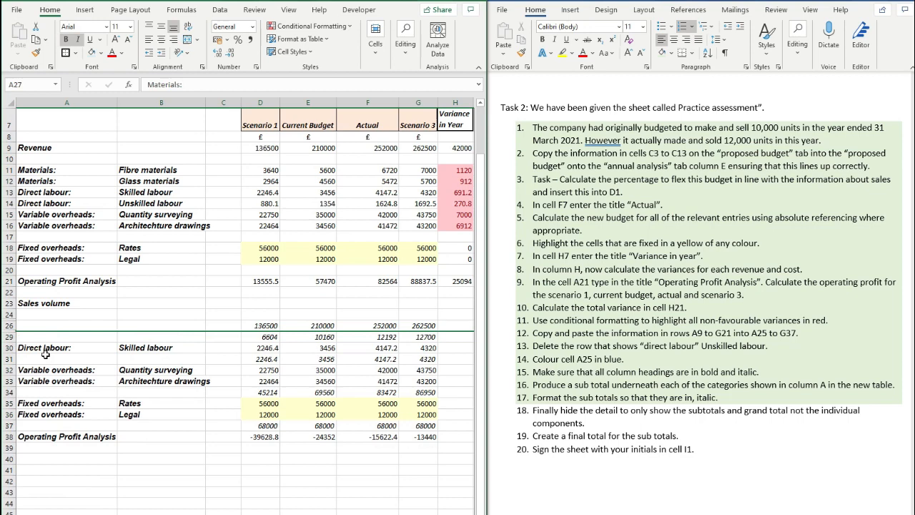
- Hide detail rows 30, 32–33 and 35–36, leaving the operating profit row 38 visible
{"action": "left_click", "coordinate": [8, 348]}
{"action": "right_click", "coordinate": [9, 348]}
{"action": "left_click", "coordinate": [36, 500]}
{"action": "left_click_drag", "start_coordinate": [8, 359], "coordinate": [9, 382]}
{"action": "right_click", "coordinate": [9, 365]}
{"action": "left_click", "coordinate": [36, 343]}
{"action": "right_click", "coordinate": [57, 382]}
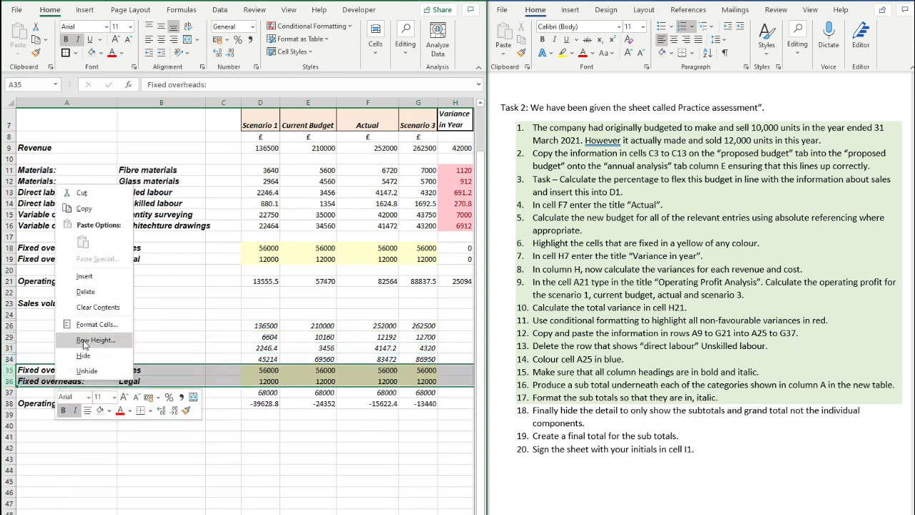
{"action": "left_click", "coordinate": [83, 355]}
{"action": "left_click", "coordinate": [260, 381]}
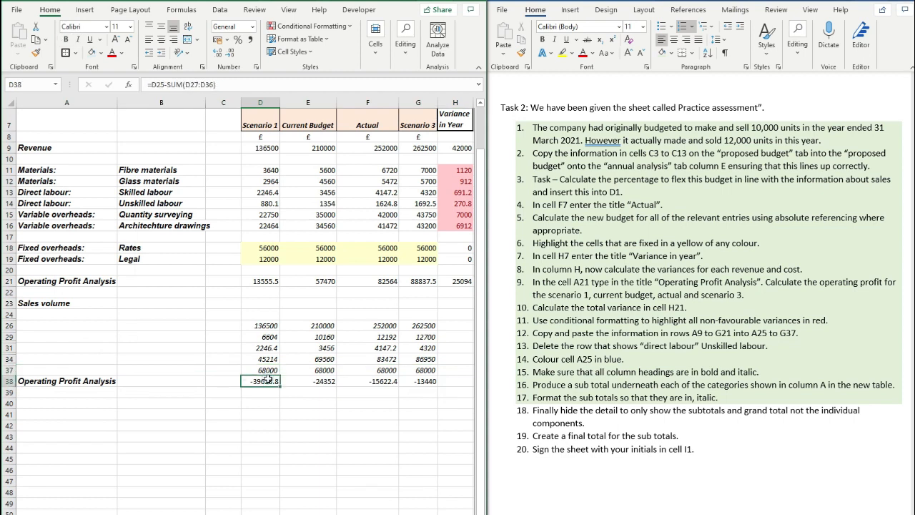
- Label row 38 'Grand Total' and enter =D26-D29-D31-D34-D37 in D38
{"action": "left_click", "coordinate": [84, 381]}
{"action": "type", "text": "G"}
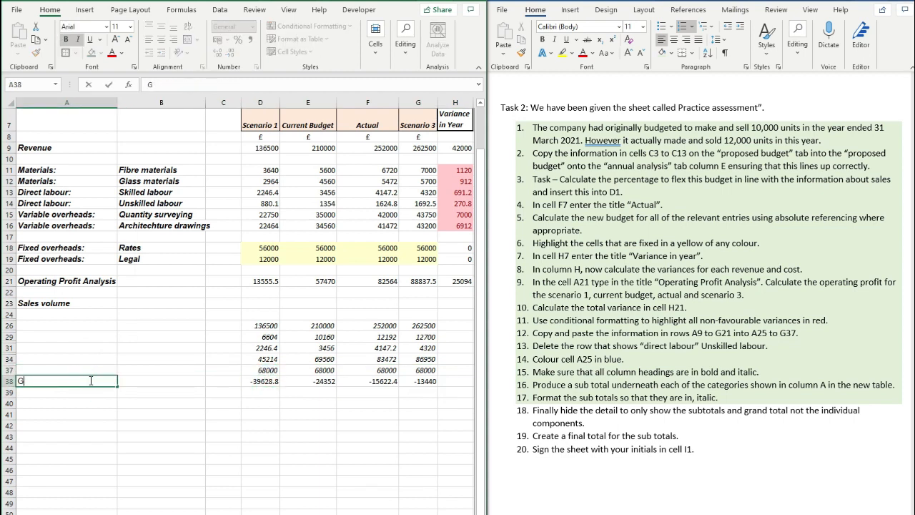
{"action": "type", "text": "rand Total"}
{"action": "left_click", "coordinate": [260, 381]}
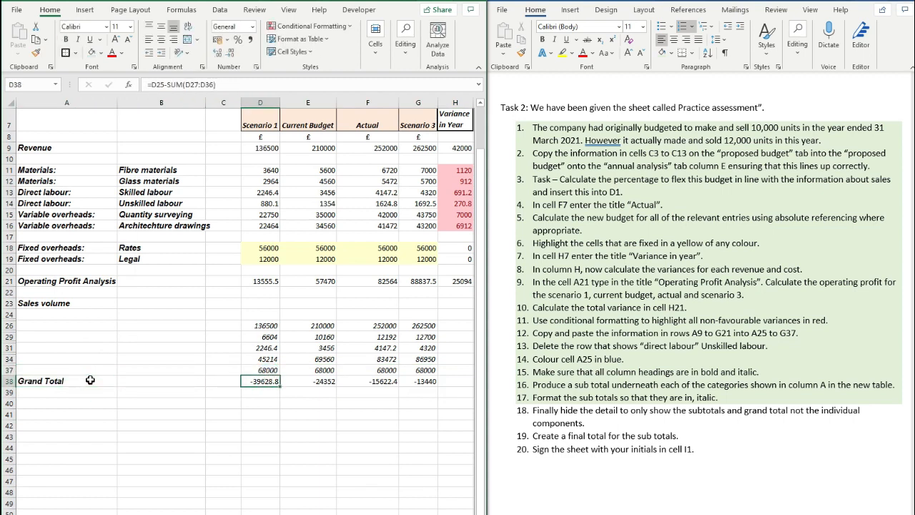
{"action": "type", "text": "="}
{"action": "left_click", "coordinate": [263, 327]}
{"action": "type", "text": "-"}
{"action": "left_click", "coordinate": [270, 336]}
{"action": "type", "text": "-"}
{"action": "left_click", "coordinate": [269, 348]}
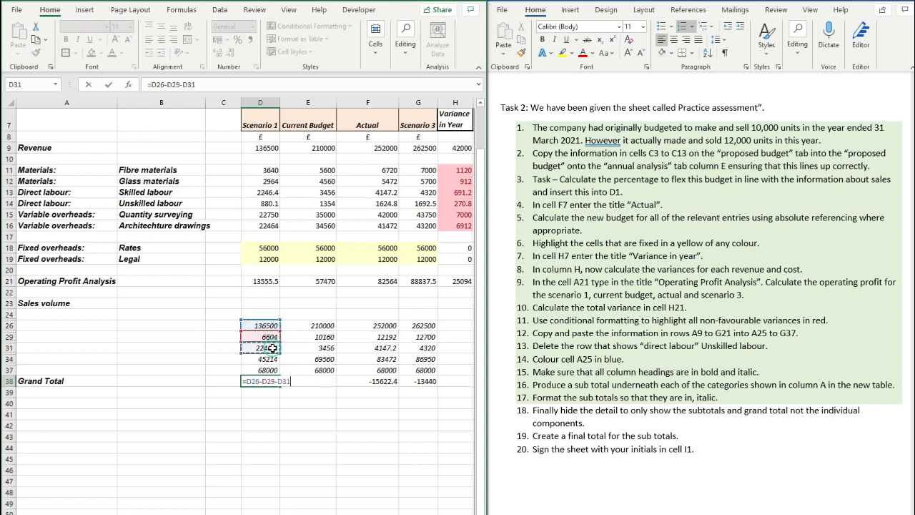
{"action": "type", "text": "-"}
{"action": "left_click", "coordinate": [269, 359]}
{"action": "type", "text": "-"}
{"action": "left_click", "coordinate": [270, 370]}
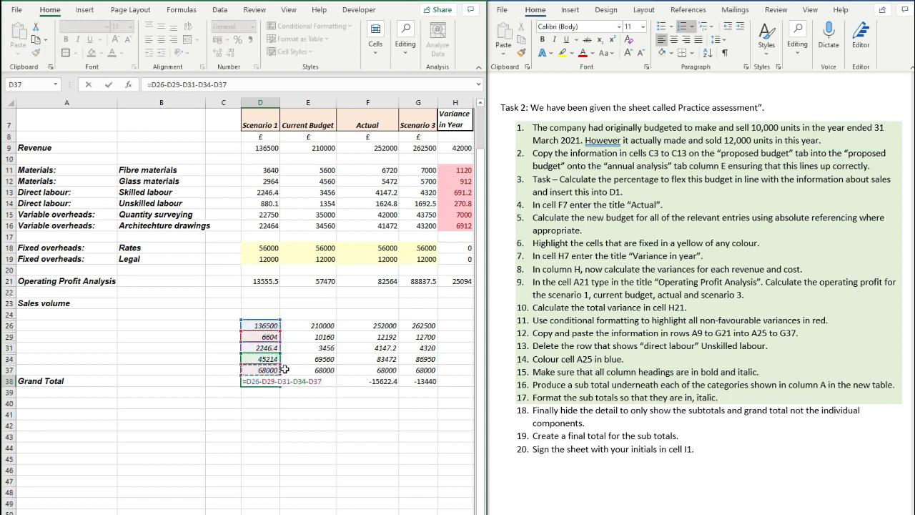
{"action": "key", "text": "Return"}
- Fill the grand total formula from D38 across to G38
{"action": "left_click", "coordinate": [272, 382]}
{"action": "left_click_drag", "start_coordinate": [280, 386], "coordinate": [433, 386]}
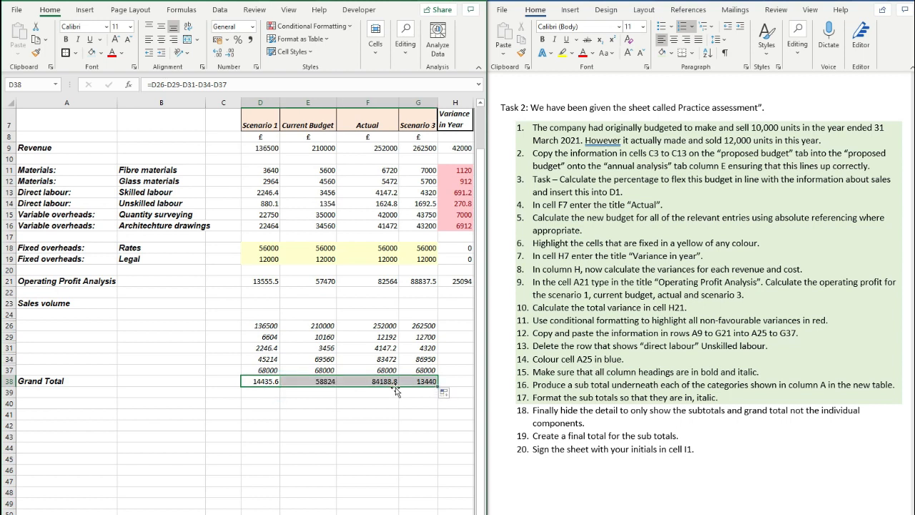
{"action": "left_click", "coordinate": [332, 393]}
- Shade task items 18 and 19 green as done in the task list
{"action": "left_click_drag", "start_coordinate": [589, 423], "coordinate": [580, 402]}
{"action": "key", "text": "F4"}
{"action": "left_click", "coordinate": [575, 437]}
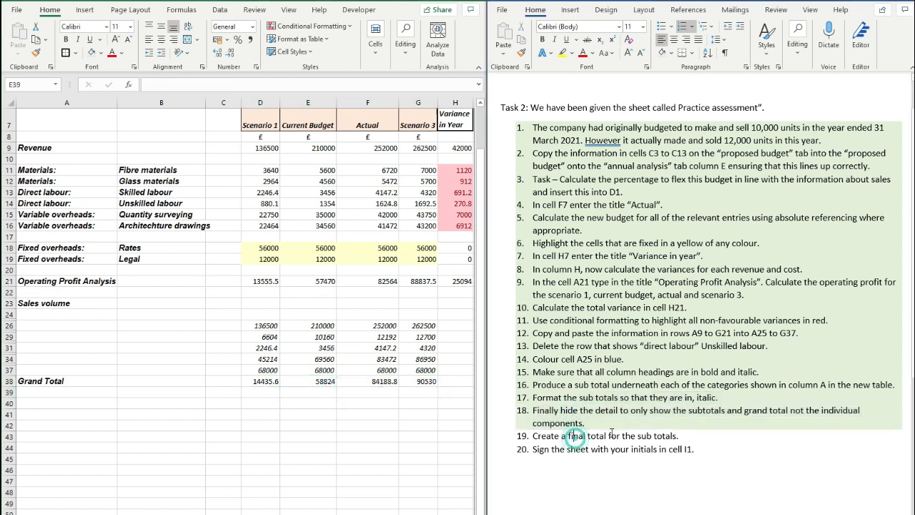
{"action": "left_click", "coordinate": [680, 436]}
{"action": "left_click_drag", "start_coordinate": [684, 434], "coordinate": [614, 416]}
{"action": "key", "text": "F4"}
{"action": "left_click", "coordinate": [623, 417]}
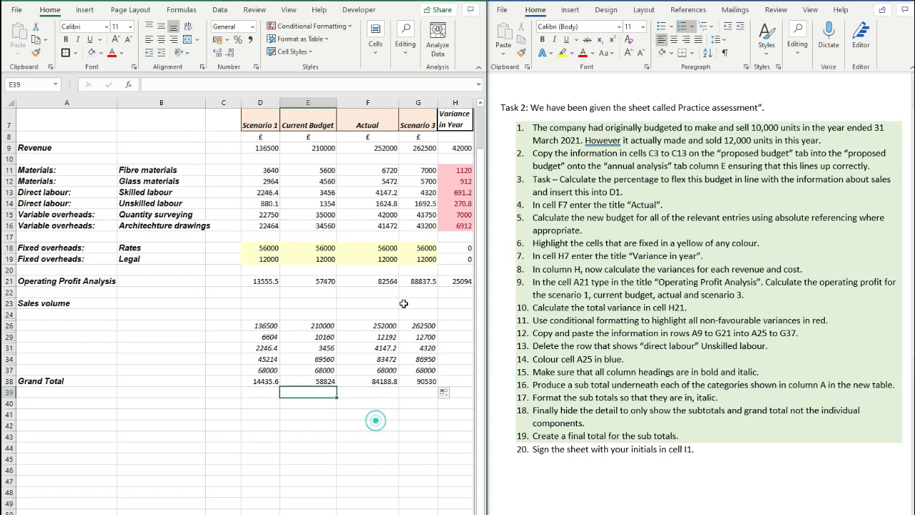
- Enter the author's initials in cell I1
{"action": "scroll", "coordinate": [384, 269], "scroll_direction": "up", "scroll_amount": 2}
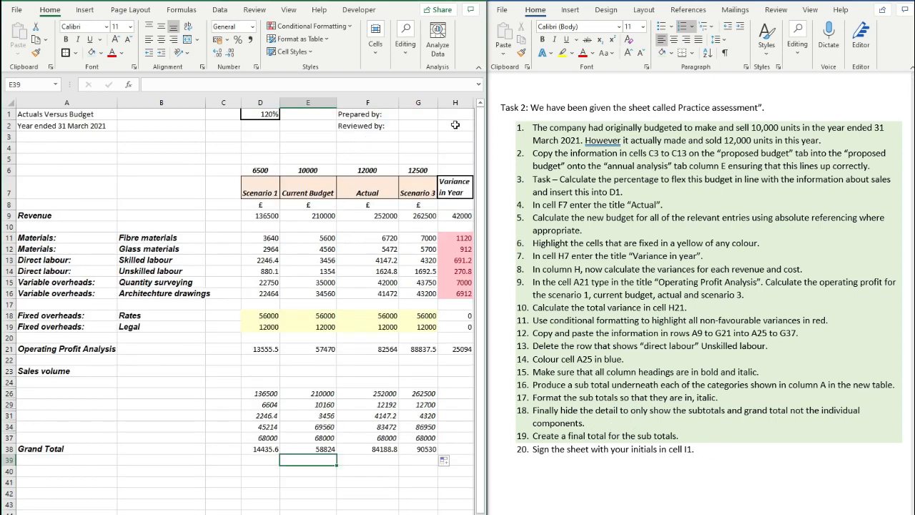
{"action": "scroll", "coordinate": [455, 125], "scroll_direction": "right", "scroll_amount": 1}
{"action": "left_click", "coordinate": [381, 113]}
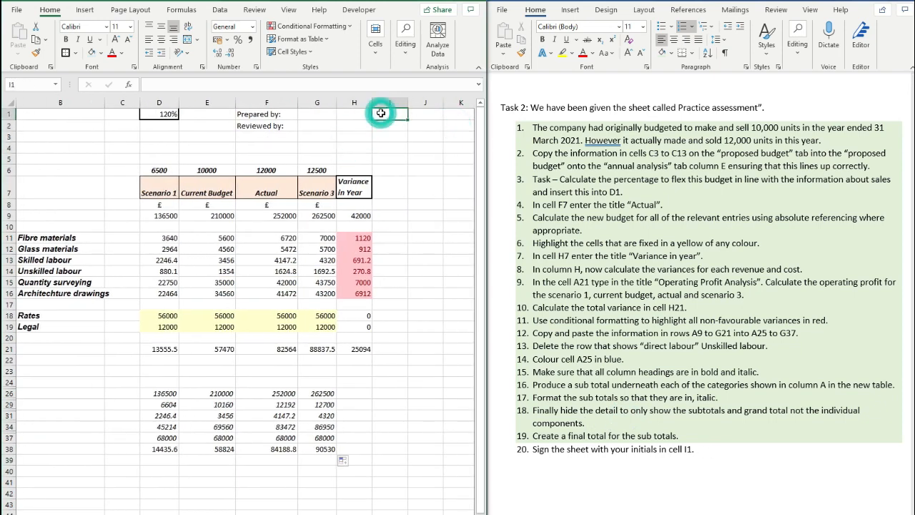
{"action": "type", "text": "RJ"}
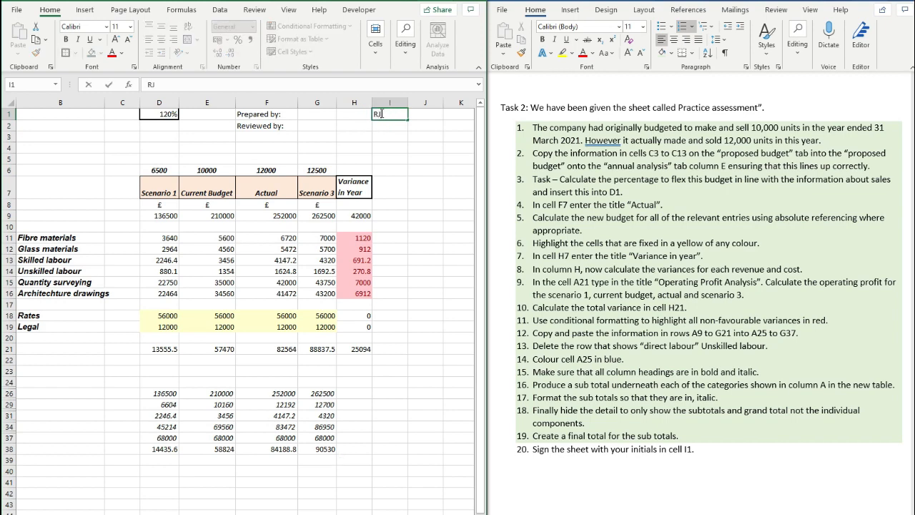
{"action": "key", "text": "Return"}
{"action": "left_click_drag", "start_coordinate": [417, 183], "coordinate": [22, 194]}
{"action": "left_click", "coordinate": [215, 283]}
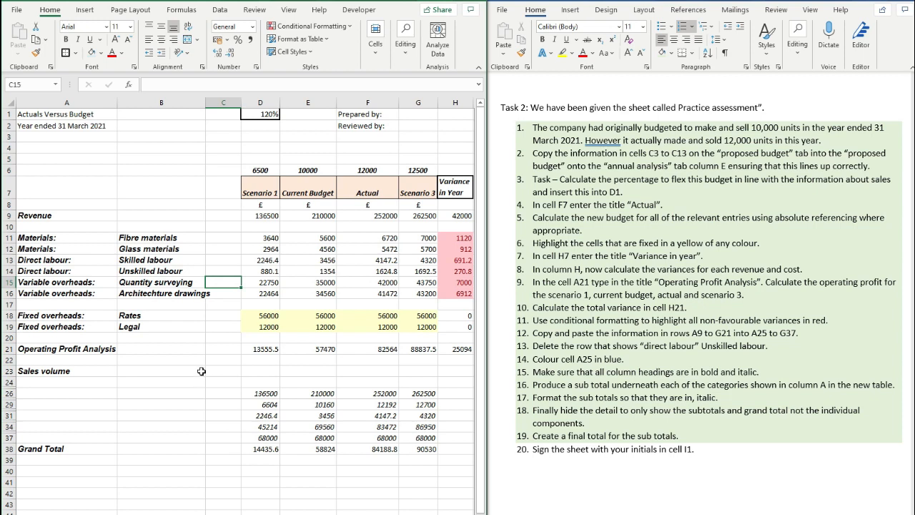
- Shade task item 20 green as done in the task list
{"action": "left_click_drag", "start_coordinate": [697, 451], "coordinate": [585, 423]}
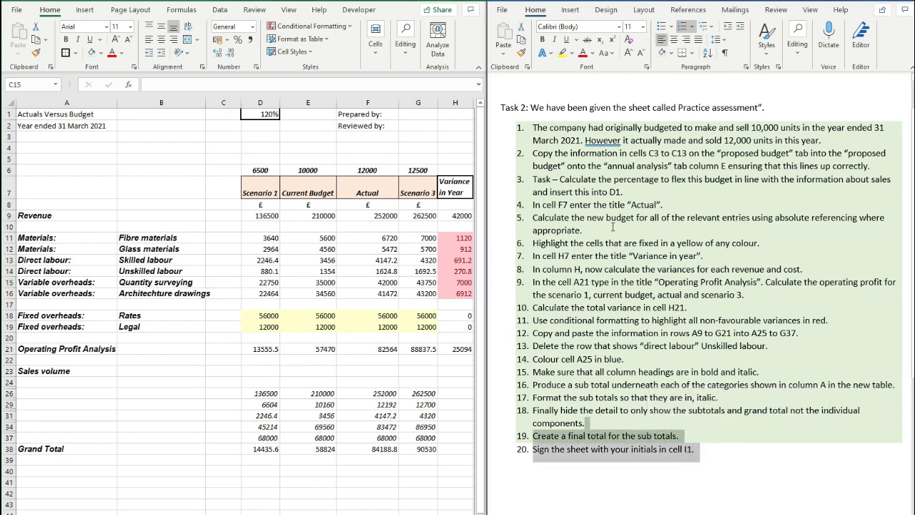
{"action": "left_click", "coordinate": [662, 53]}
{"action": "left_click", "coordinate": [631, 289]}
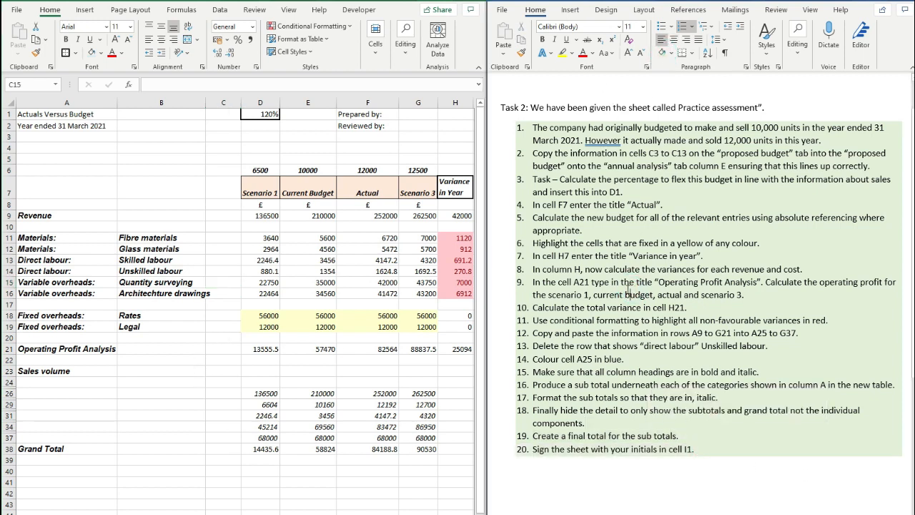